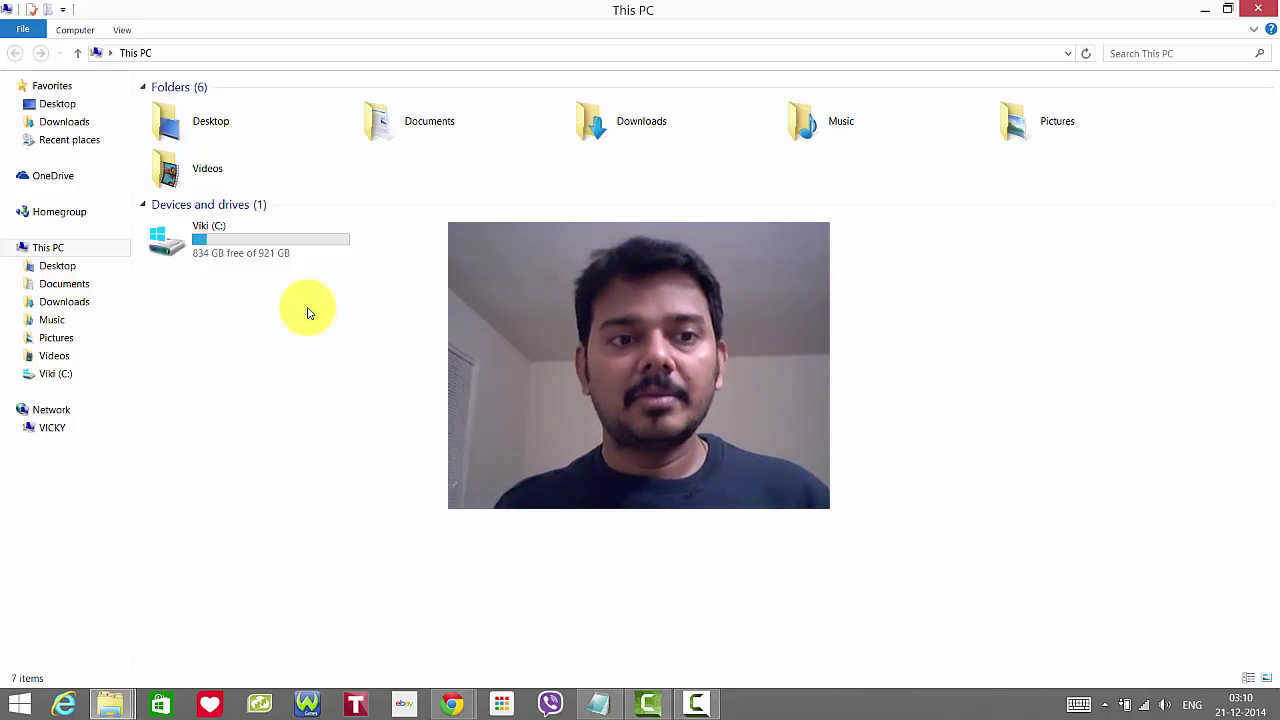
# Step: Select the Viki (C:) drive in This PC to check its 834 GB free of 921 GB
pyautogui.click(275, 252)
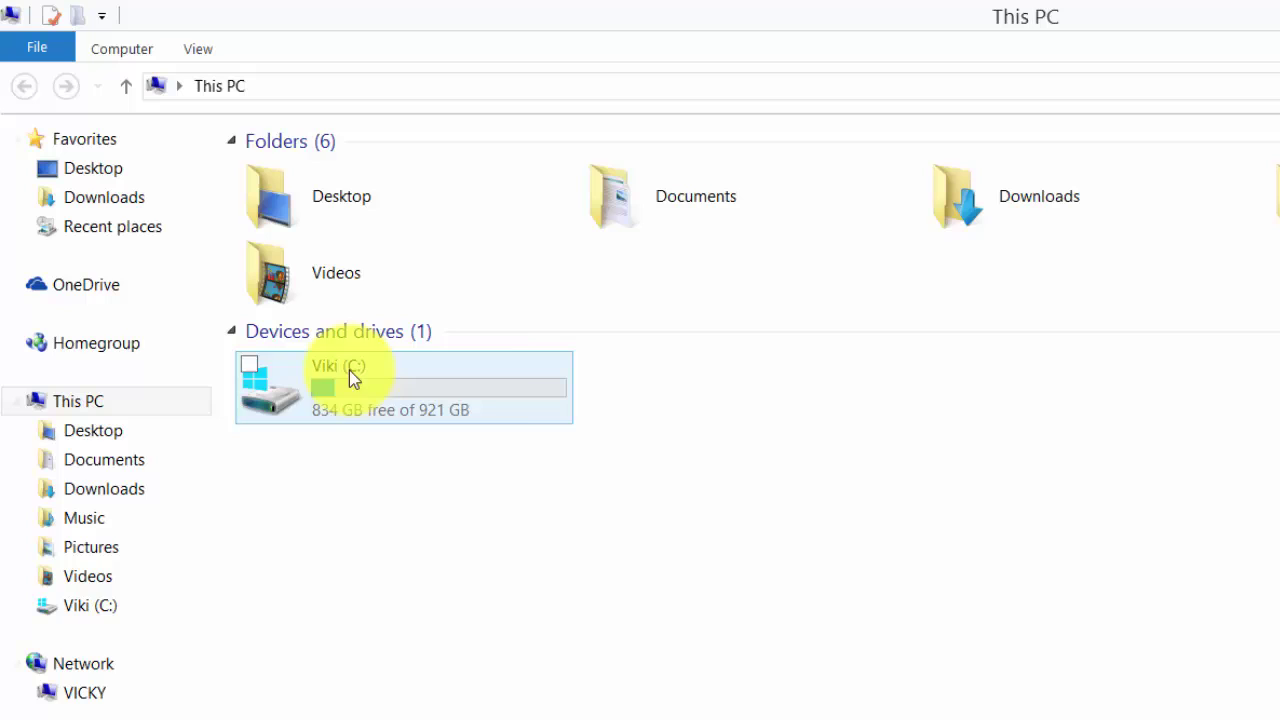
pyautogui.moveTo(412, 408)
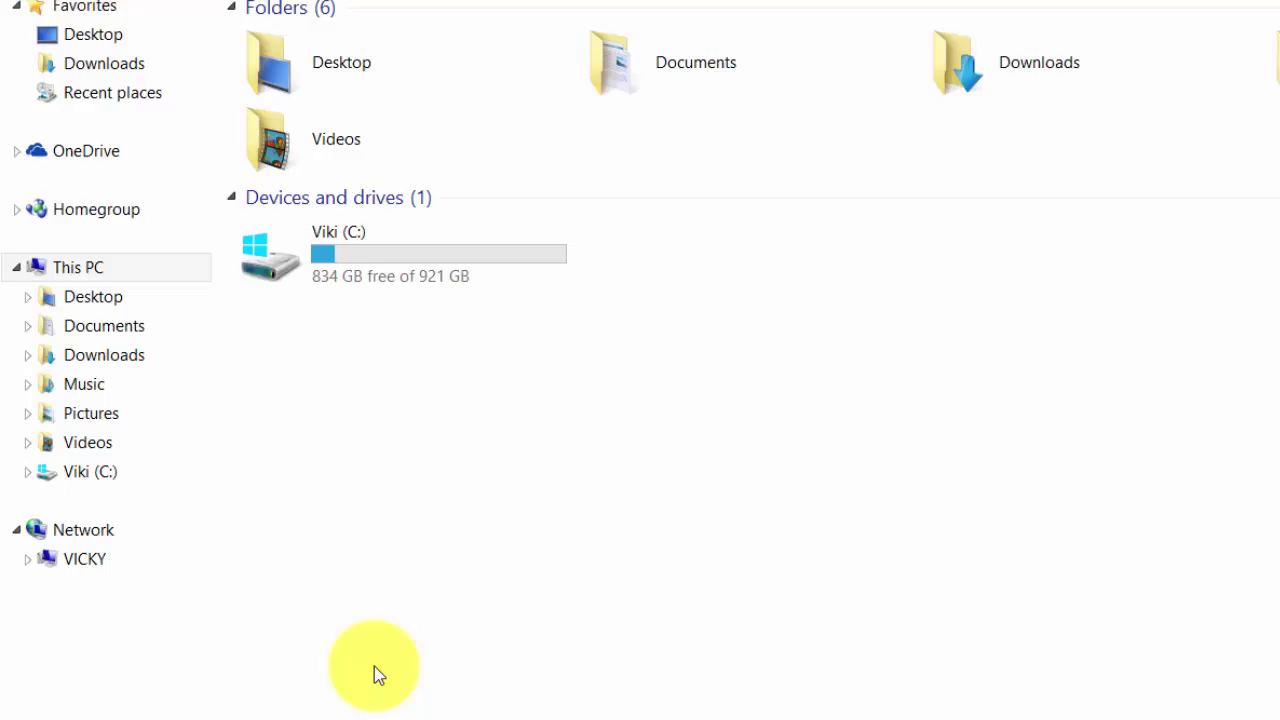
# Step: Open Disk Management from the Win+X menu, maximize it, and select the 921.44 GB C: partition
pyautogui.rightClick(36, 706)
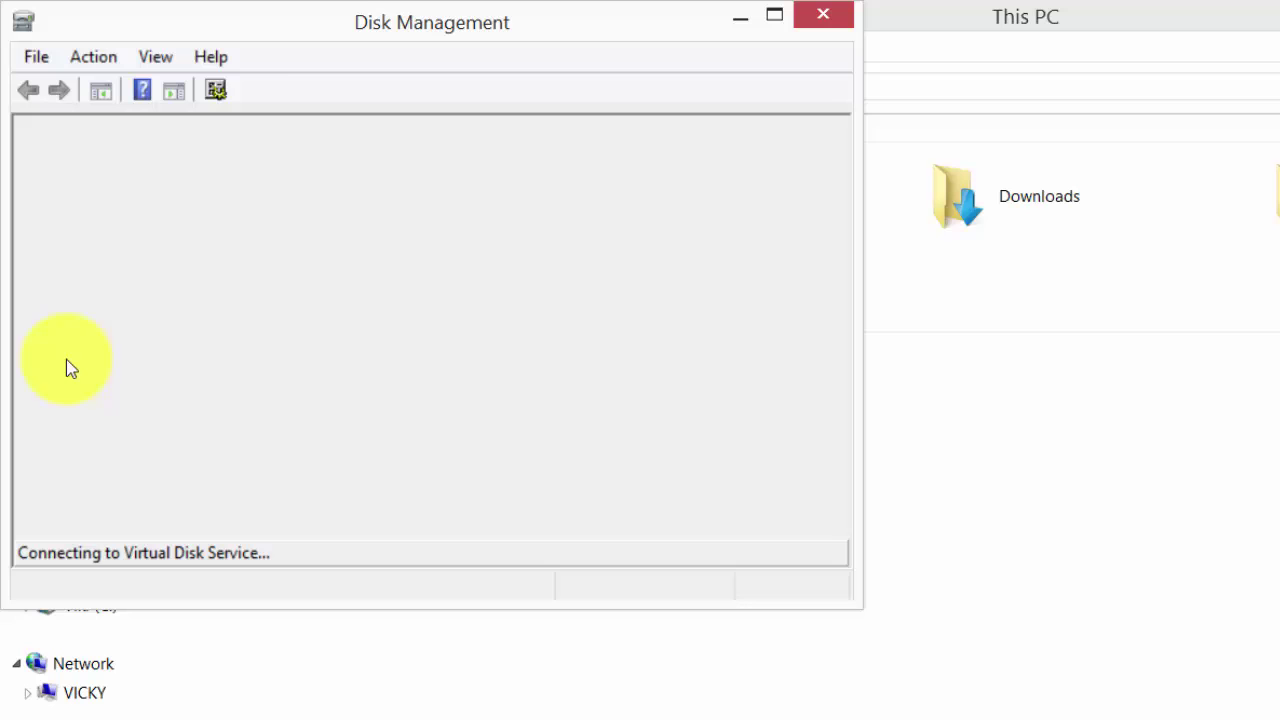
pyautogui.doubleClick(727, 23)
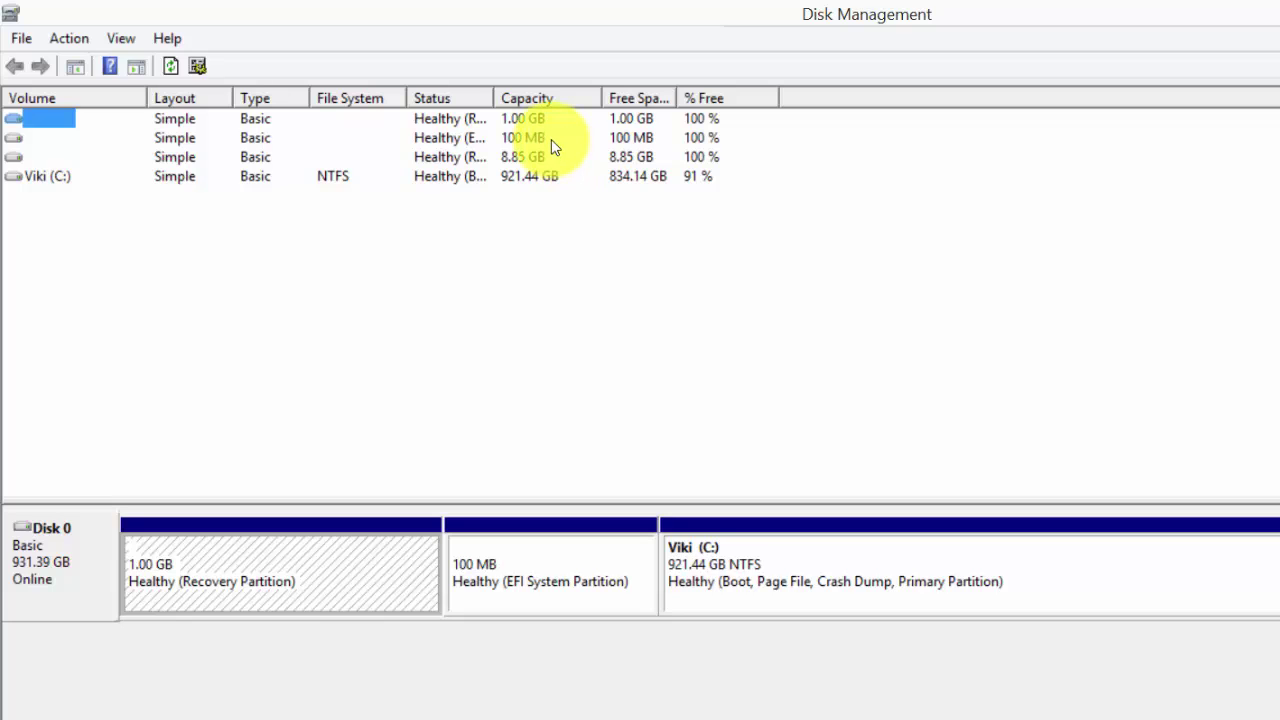
pyautogui.click(48, 176)
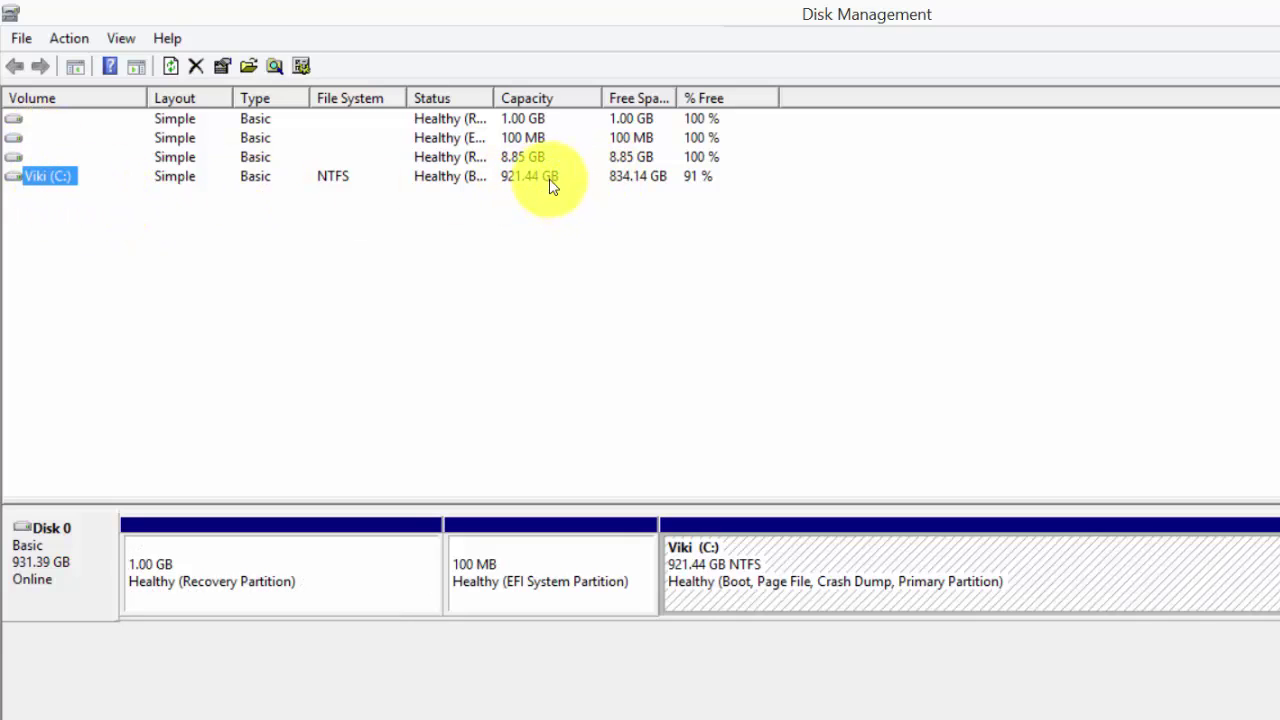
pyautogui.click(772, 560)
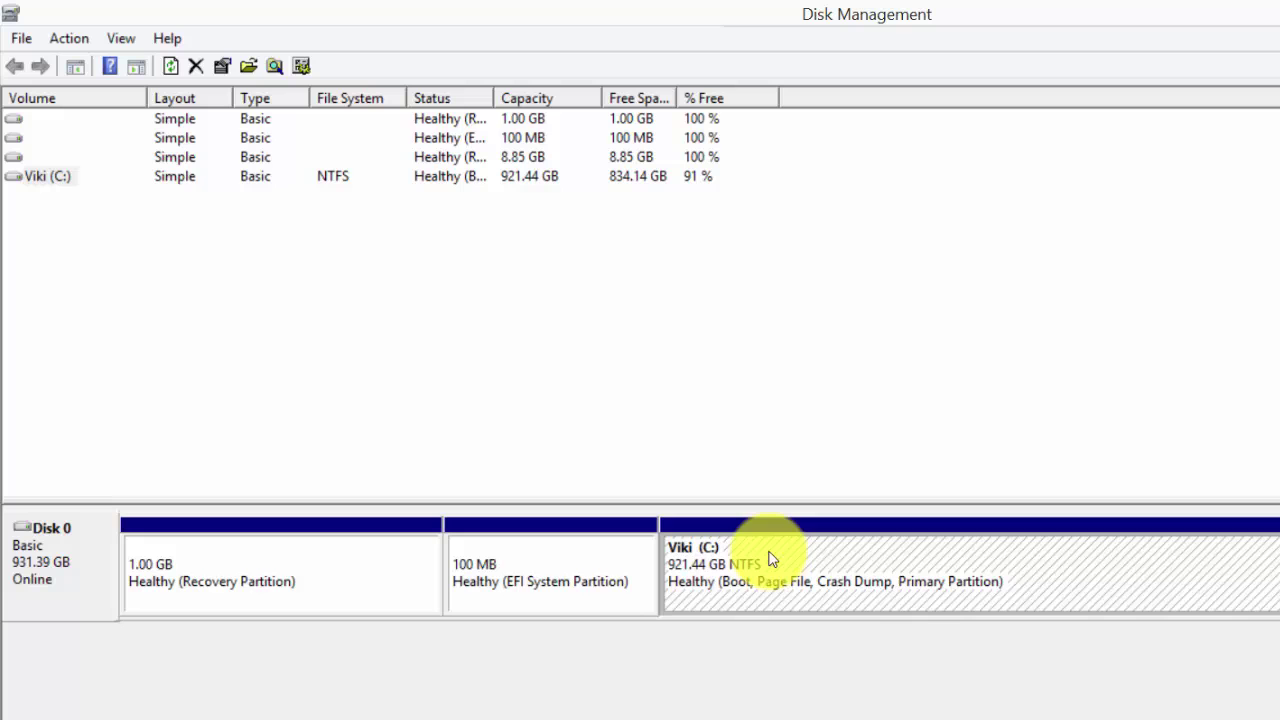
# Step: Shrink the C: partition by 468602 MB, leaving 457.62 GB unallocated on Disk 0
pyautogui.rightClick(730, 588)
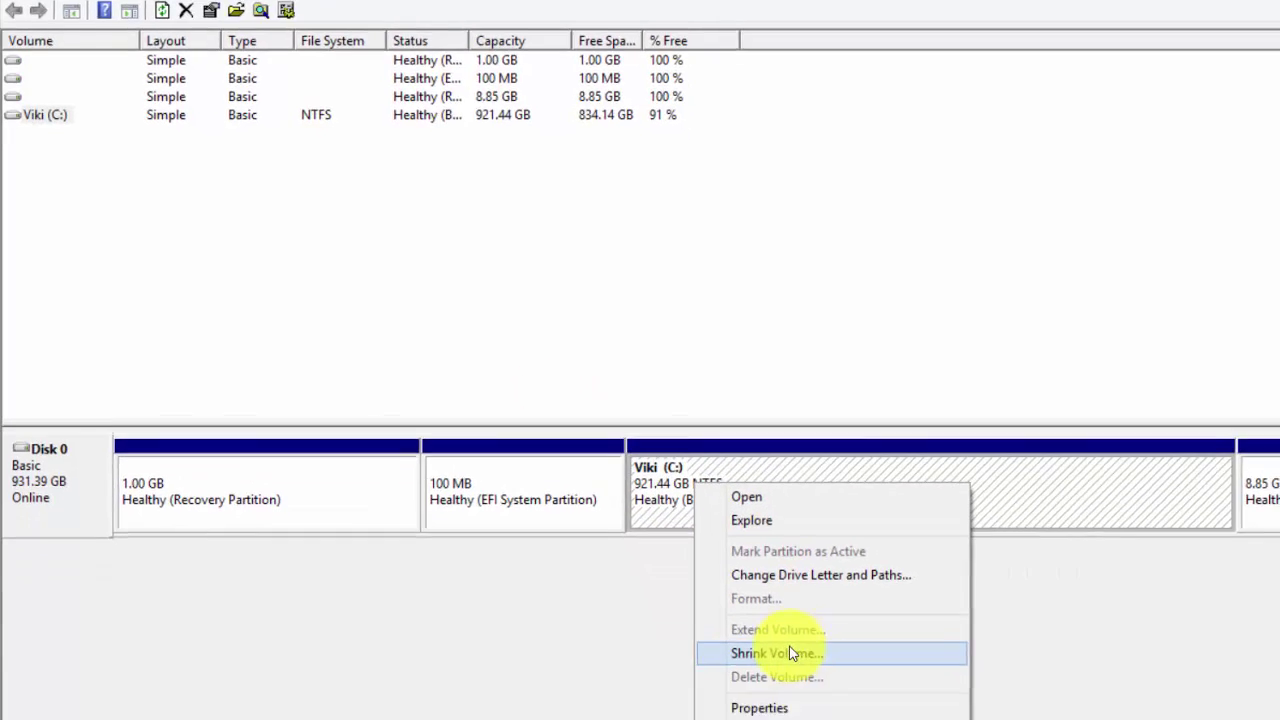
pyautogui.click(792, 654)
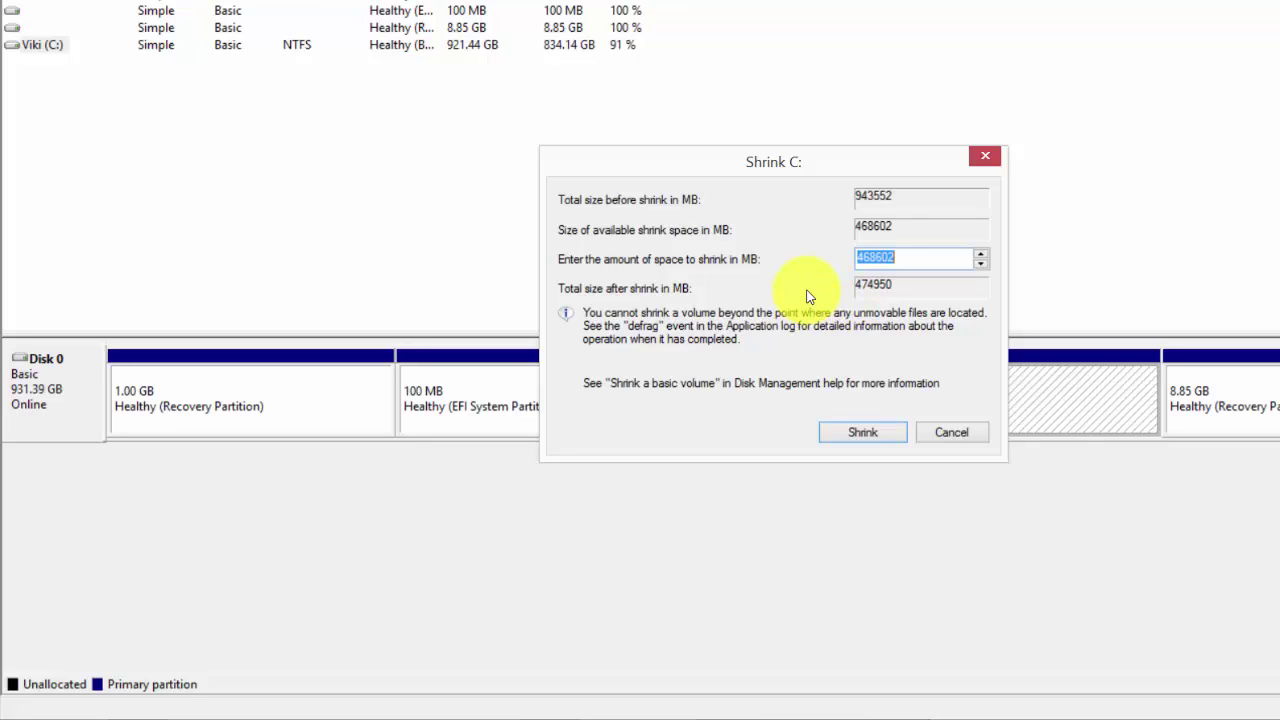
pyautogui.click(861, 438)
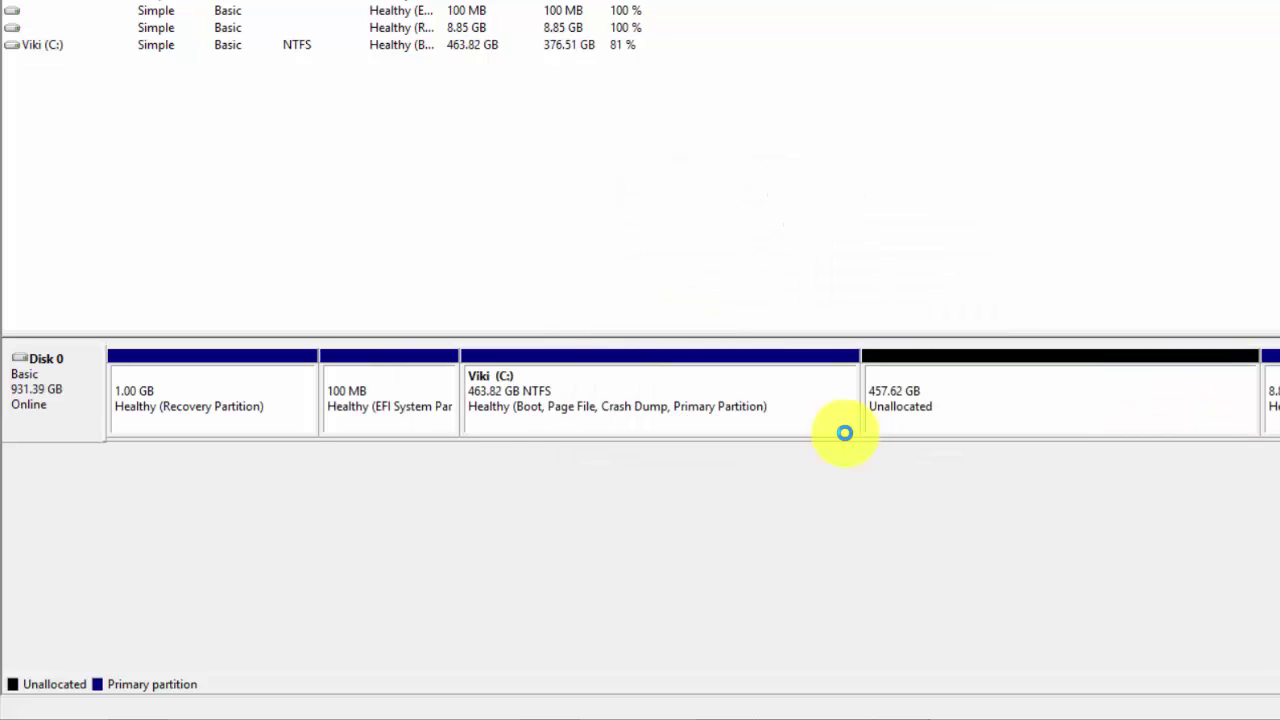
# Step: Start a new simple volume on the unallocated space using the full 468602 MB and drive letter D
pyautogui.rightClick(923, 404)
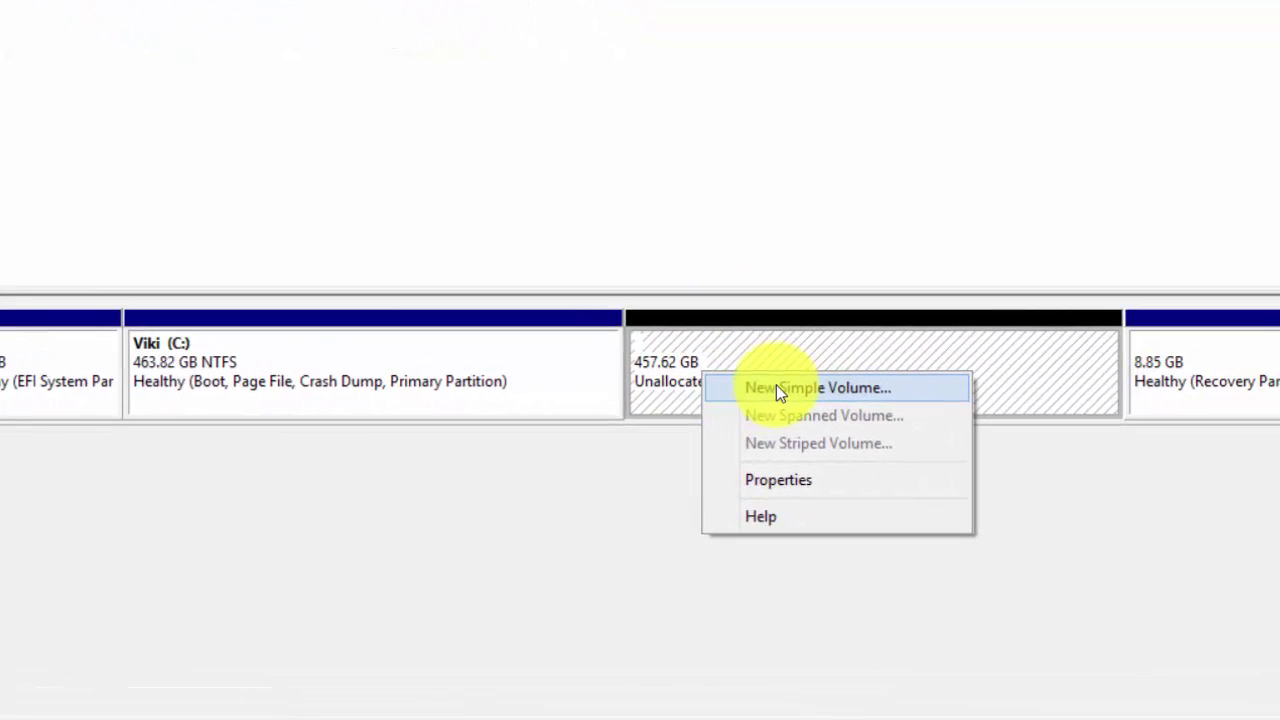
pyautogui.click(776, 388)
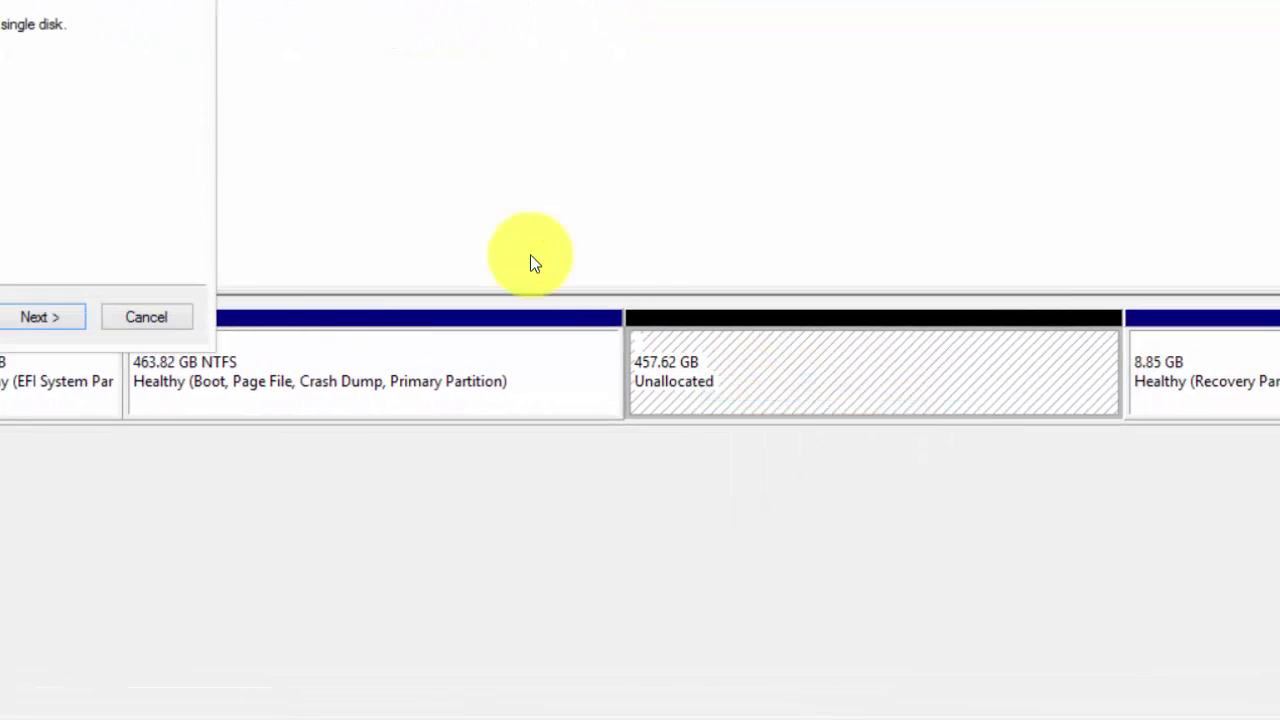
pyautogui.click(70, 317)
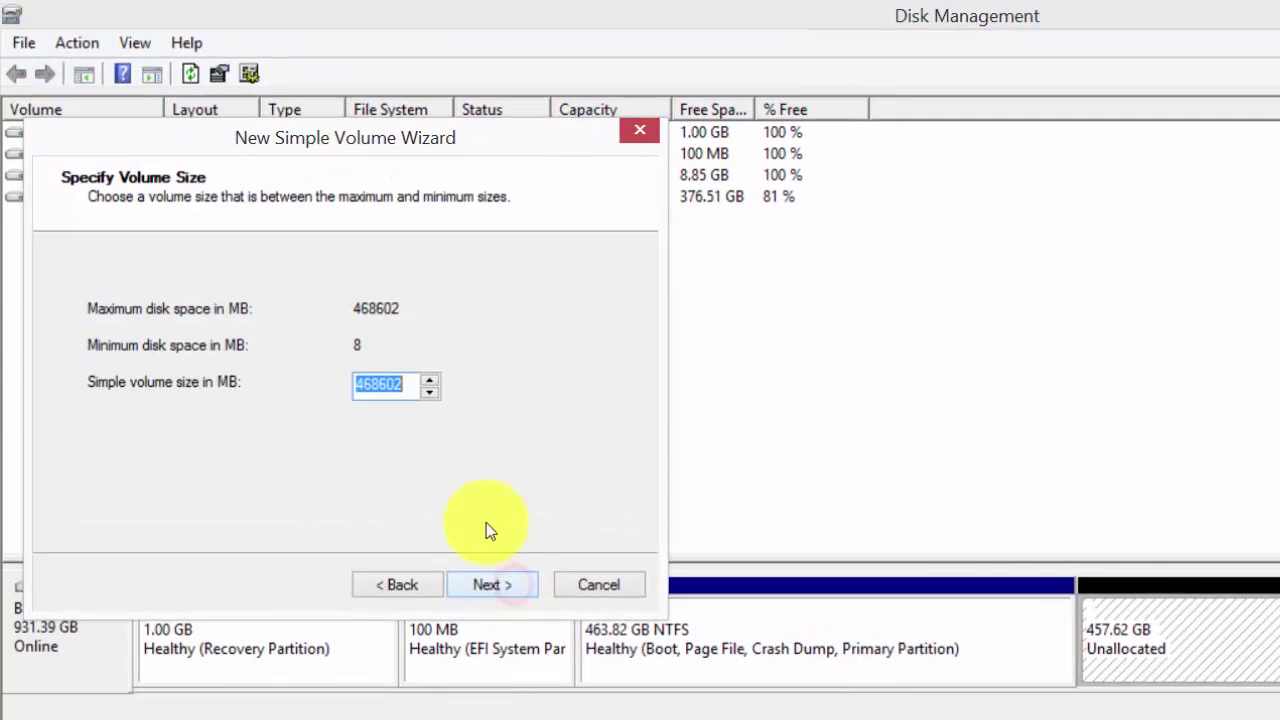
pyautogui.click(510, 588)
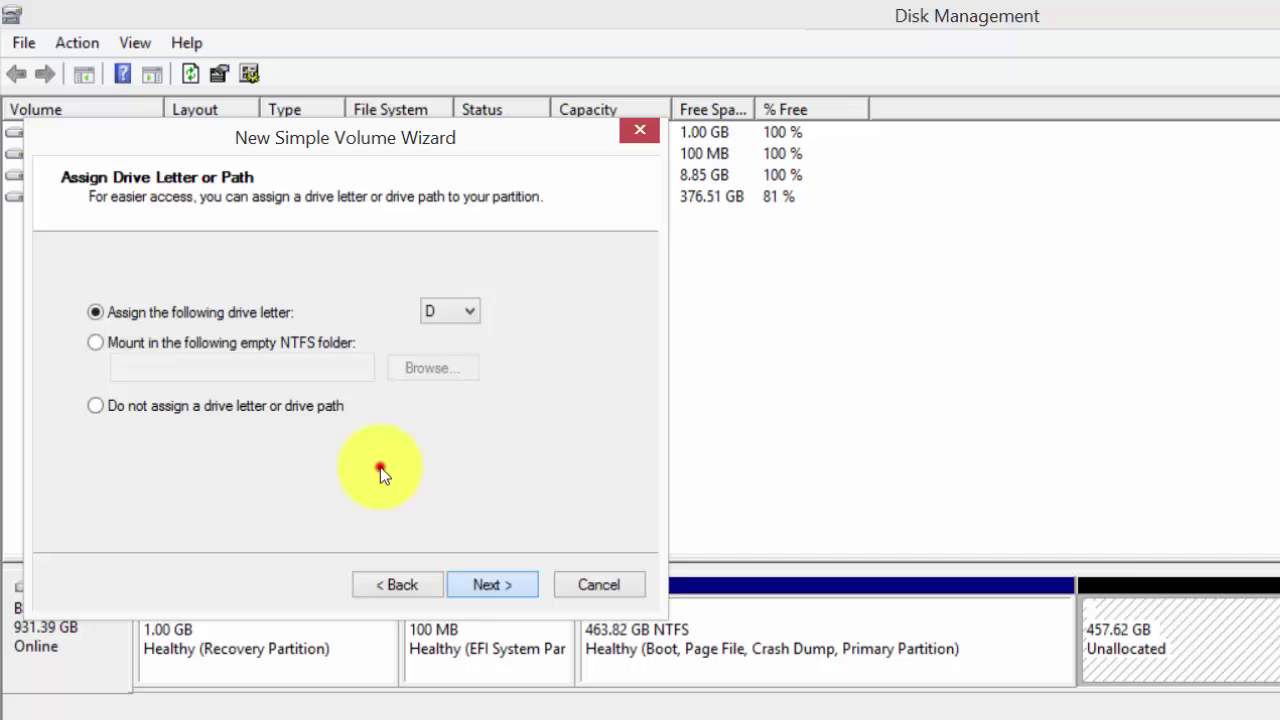
pyautogui.click(482, 588)
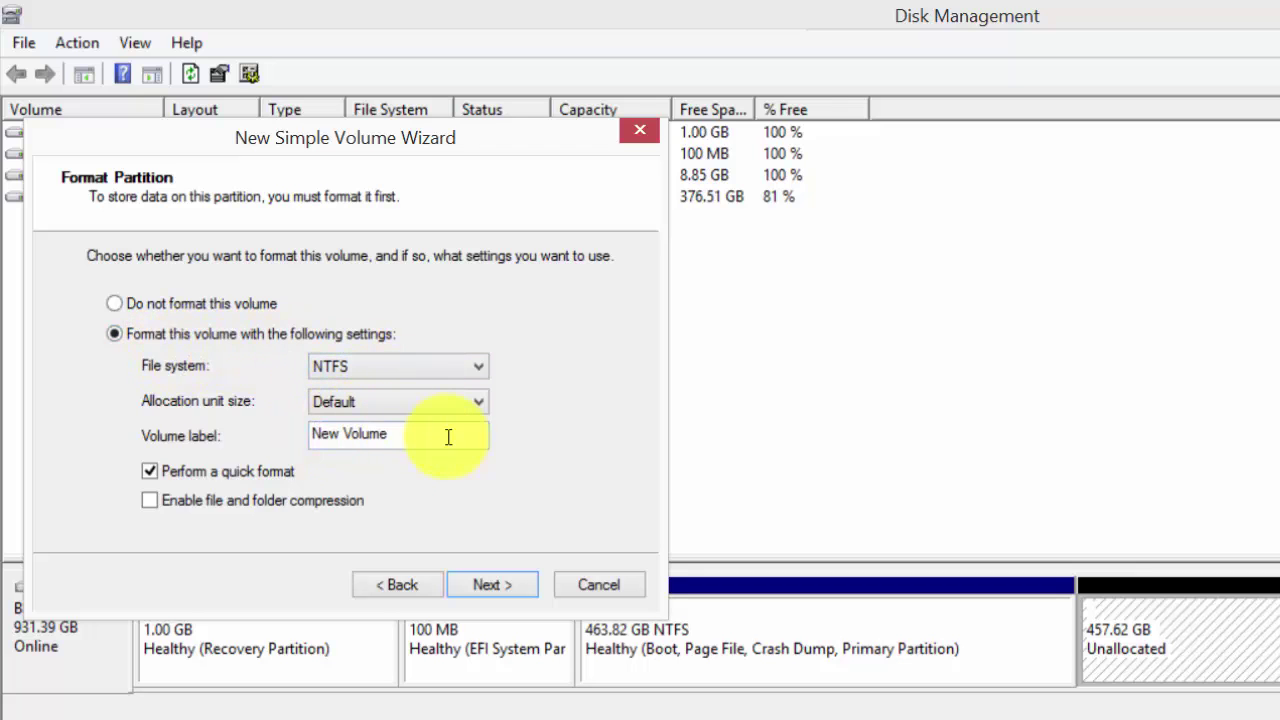
# Step: Label the new volume 'My Drive', keep NTFS quick format, and finish the wizard
pyautogui.moveTo(449, 434); pyautogui.dragTo(382, 434)
pyautogui.moveTo(12, 405); pyautogui.dragTo(10, 395)
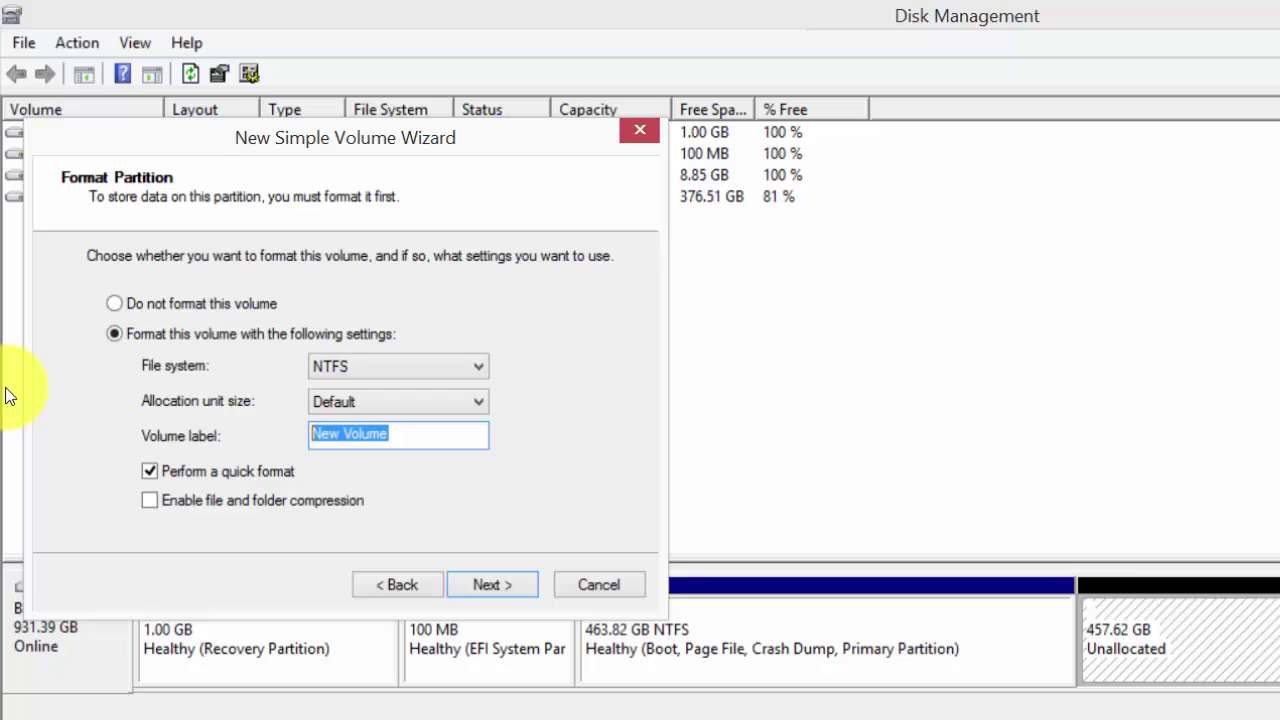
pyautogui.write('Aot')
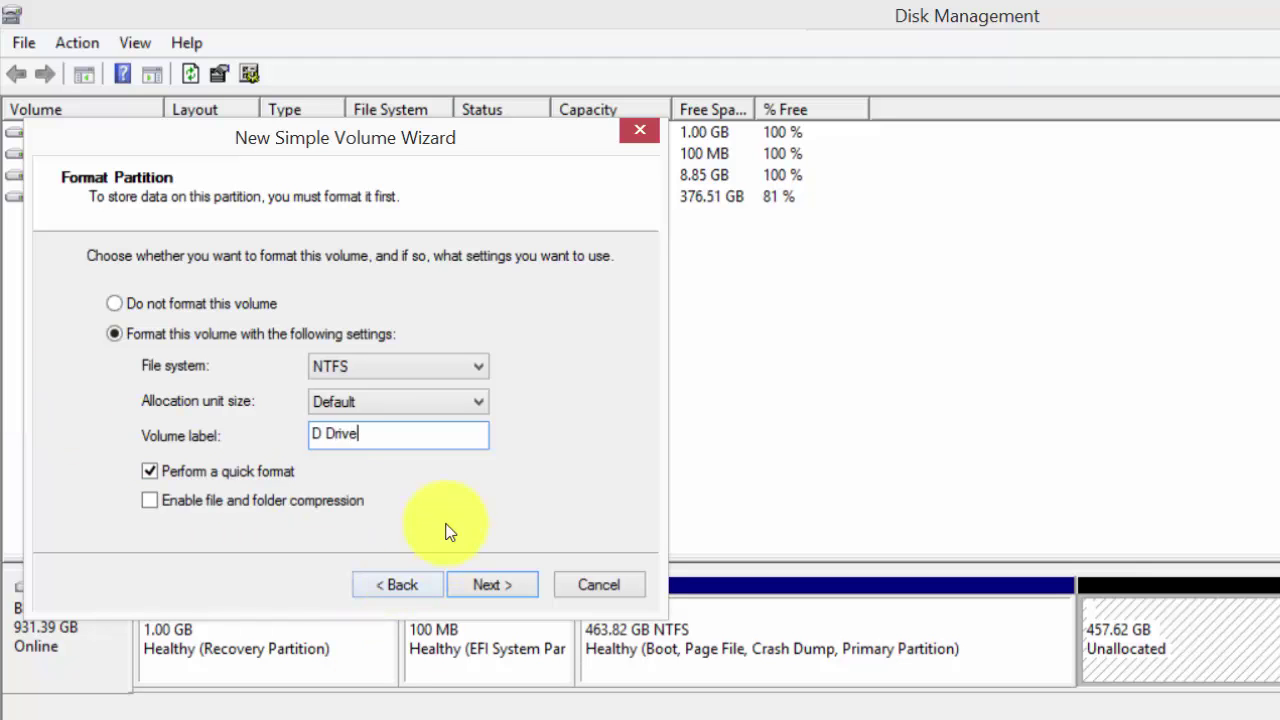
pyautogui.moveTo(462, 434); pyautogui.dragTo(314, 431)
pyautogui.write('My Drive')
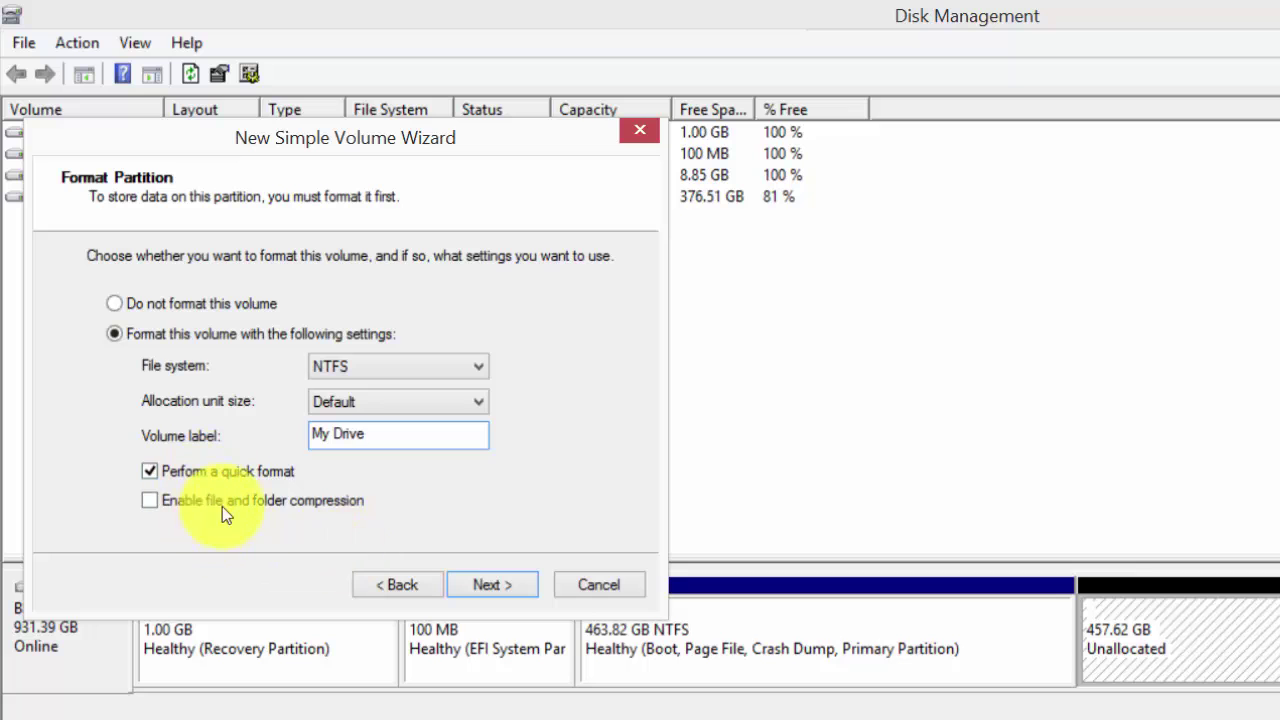
pyautogui.click(514, 587)
pyautogui.click(512, 590)
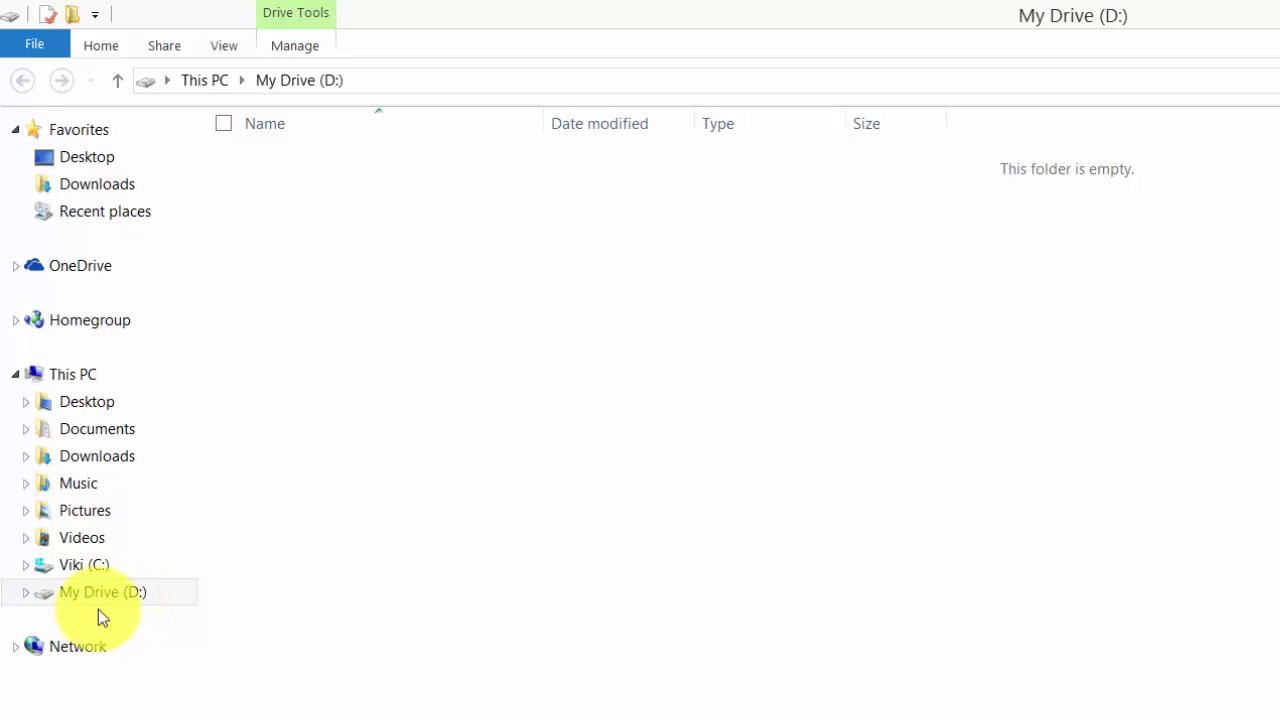
# Step: Create a New folder on My Drive (D:)
pyautogui.rightClick(523, 346)
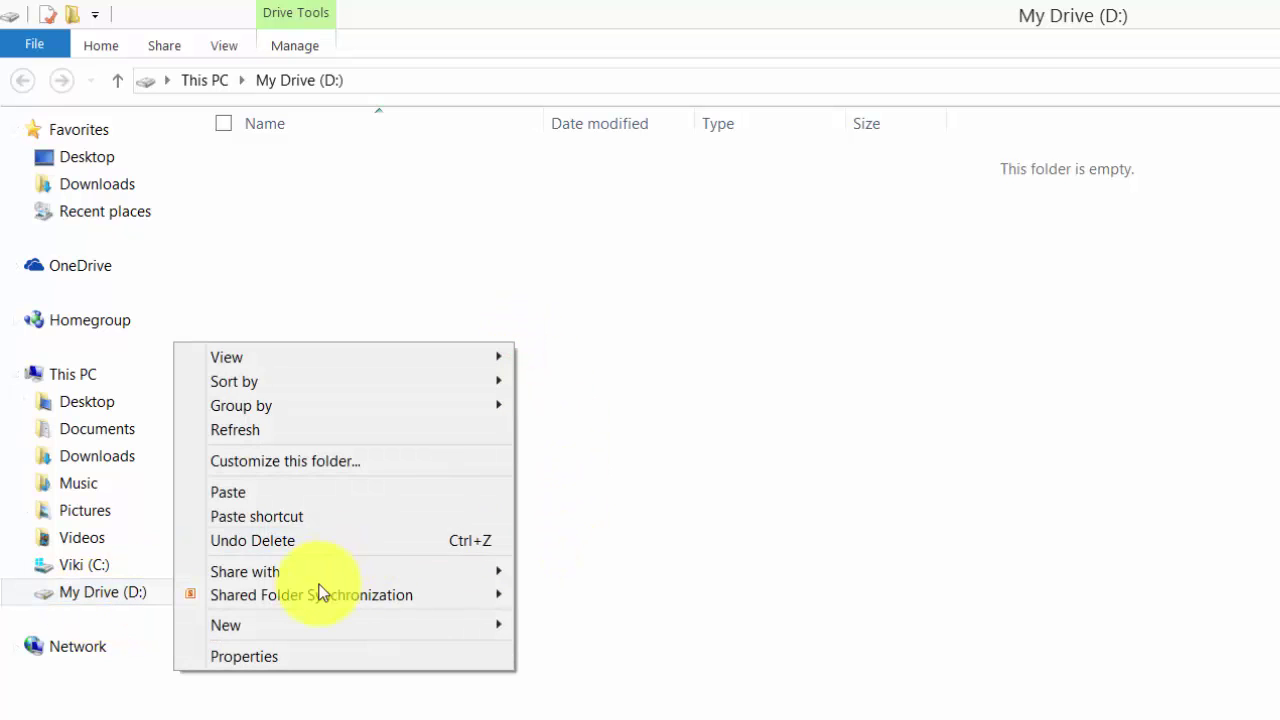
pyautogui.click(328, 626)
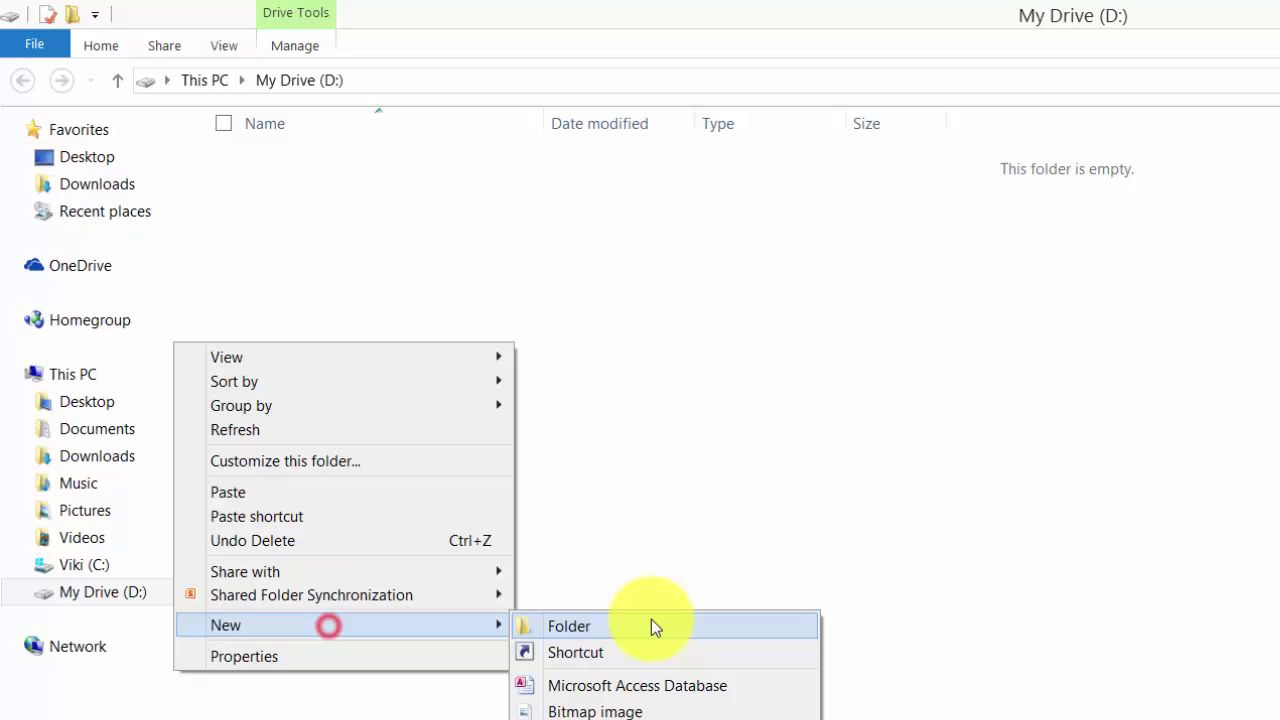
pyautogui.click(651, 624)
pyautogui.press('Return')
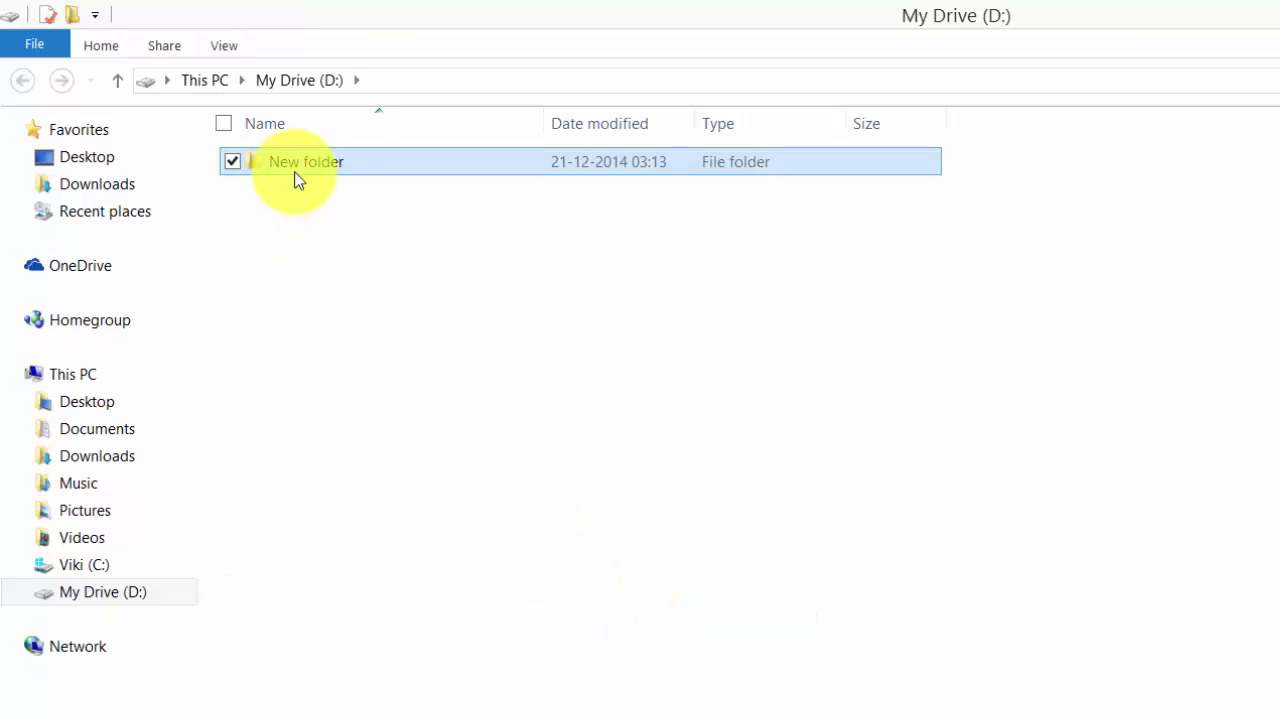
# Step: Delete the New folder so the D: drive is empty again
pyautogui.press('Delete')
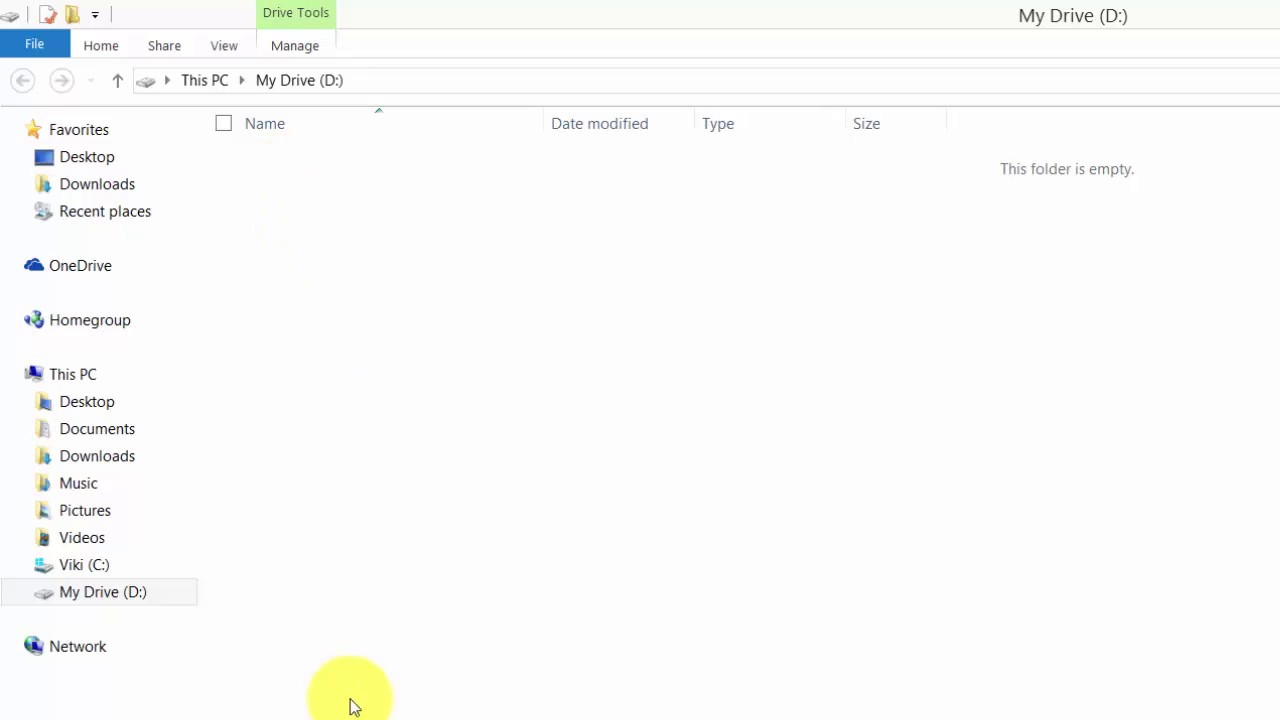
pyautogui.click(408, 600)
pyautogui.click(103, 600)
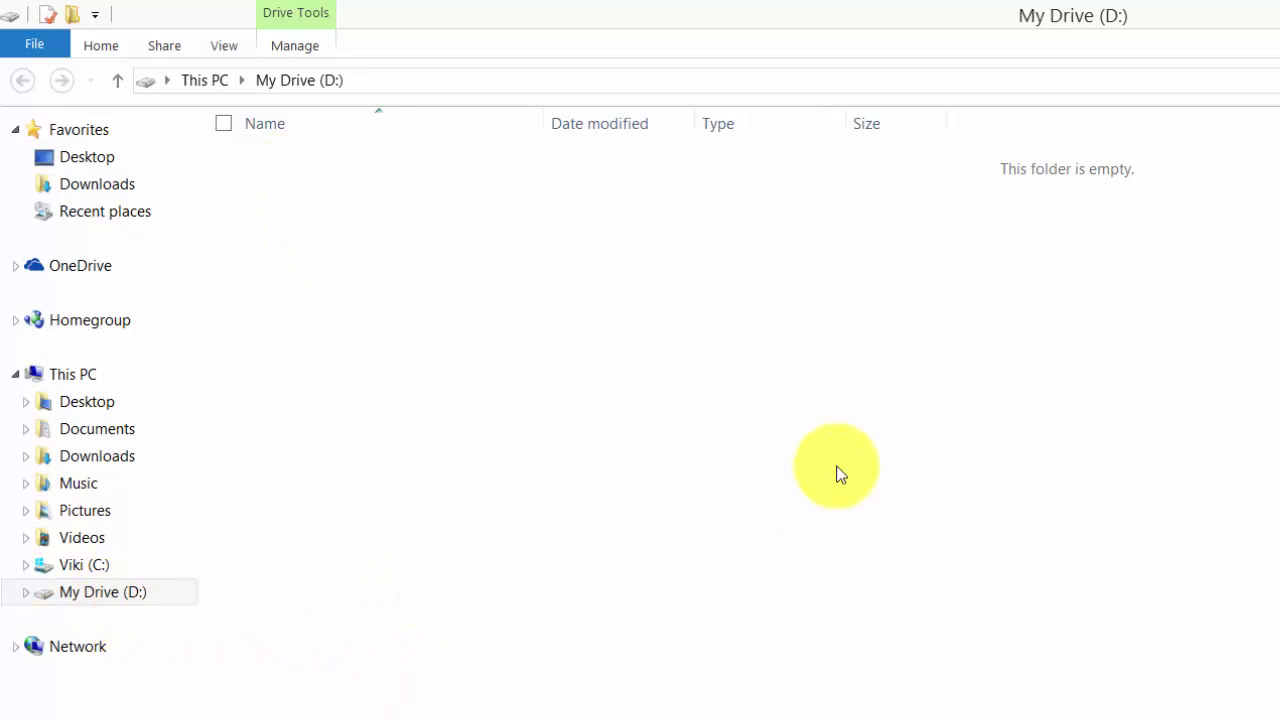
# Step: Quick-format the My Drive (D:) volume as NTFS in Disk Management
pyautogui.hotkey('alt', 'Tab')
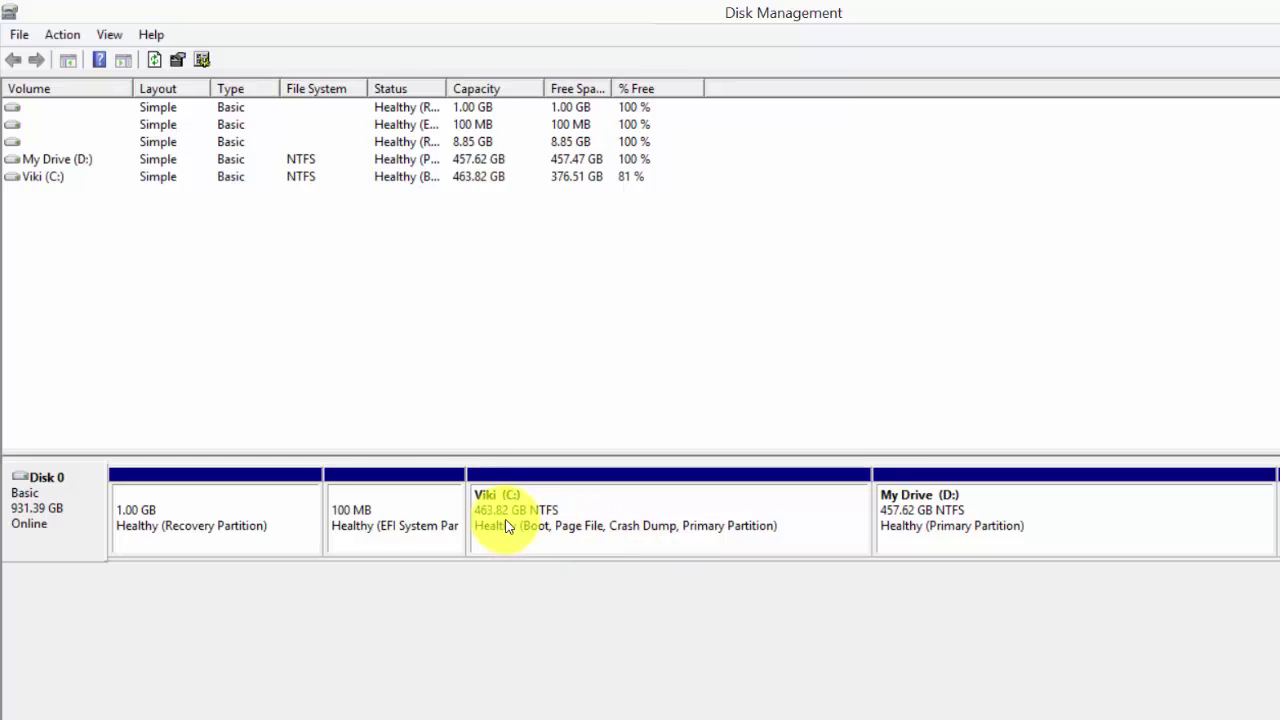
pyautogui.rightClick(962, 533)
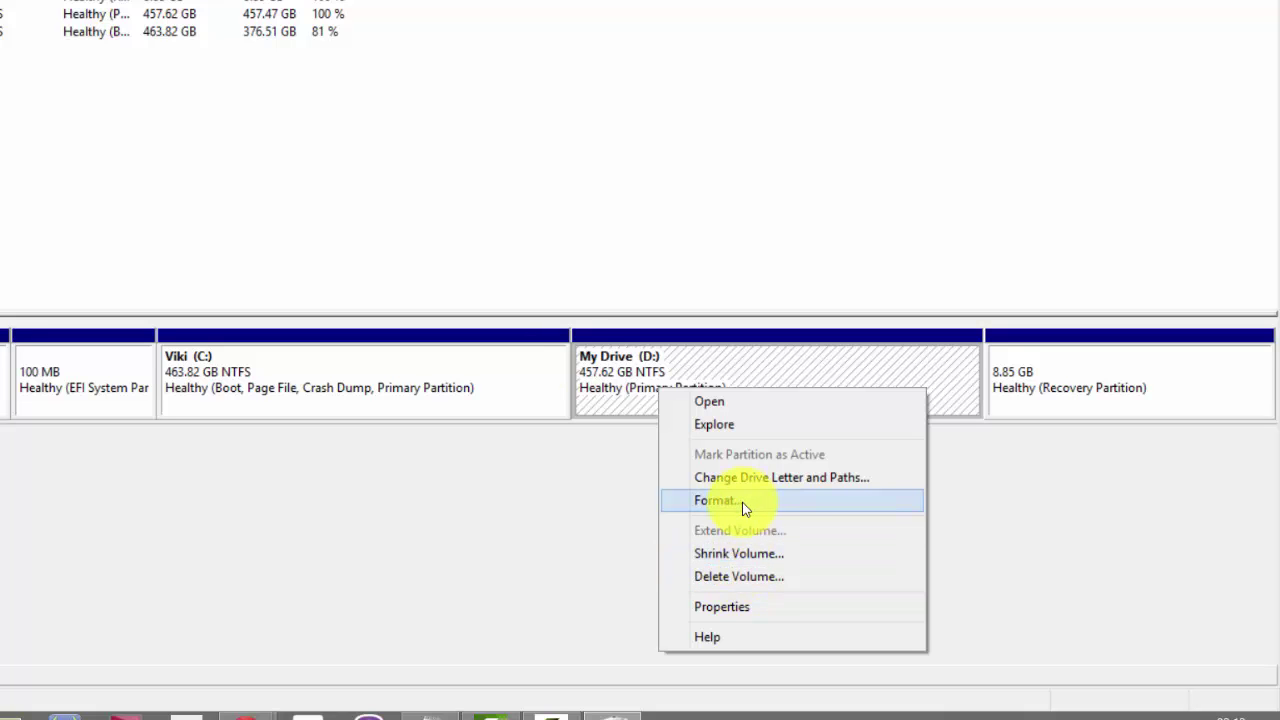
pyautogui.click(744, 509)
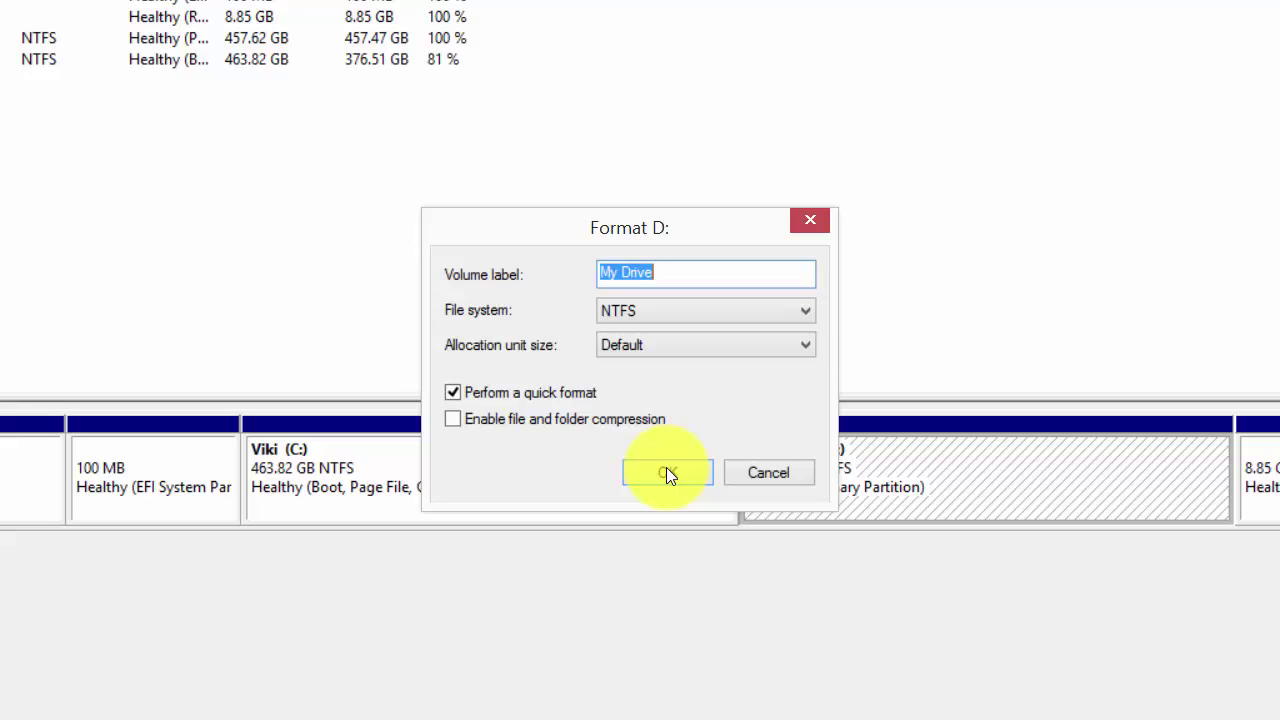
pyautogui.click(668, 472)
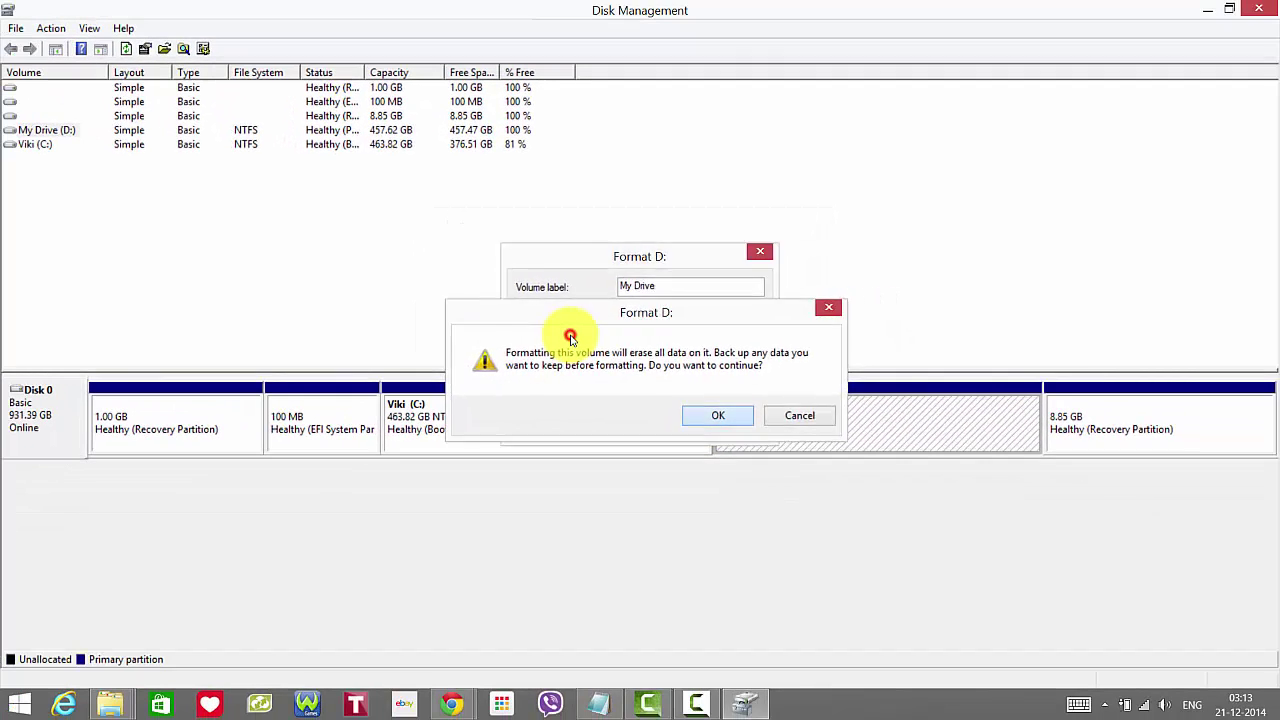
pyautogui.press('Return')
# Step: Delete the My Drive (D:) volume, returning its 457.62 GB to unallocated space
pyautogui.rightClick(757, 424)
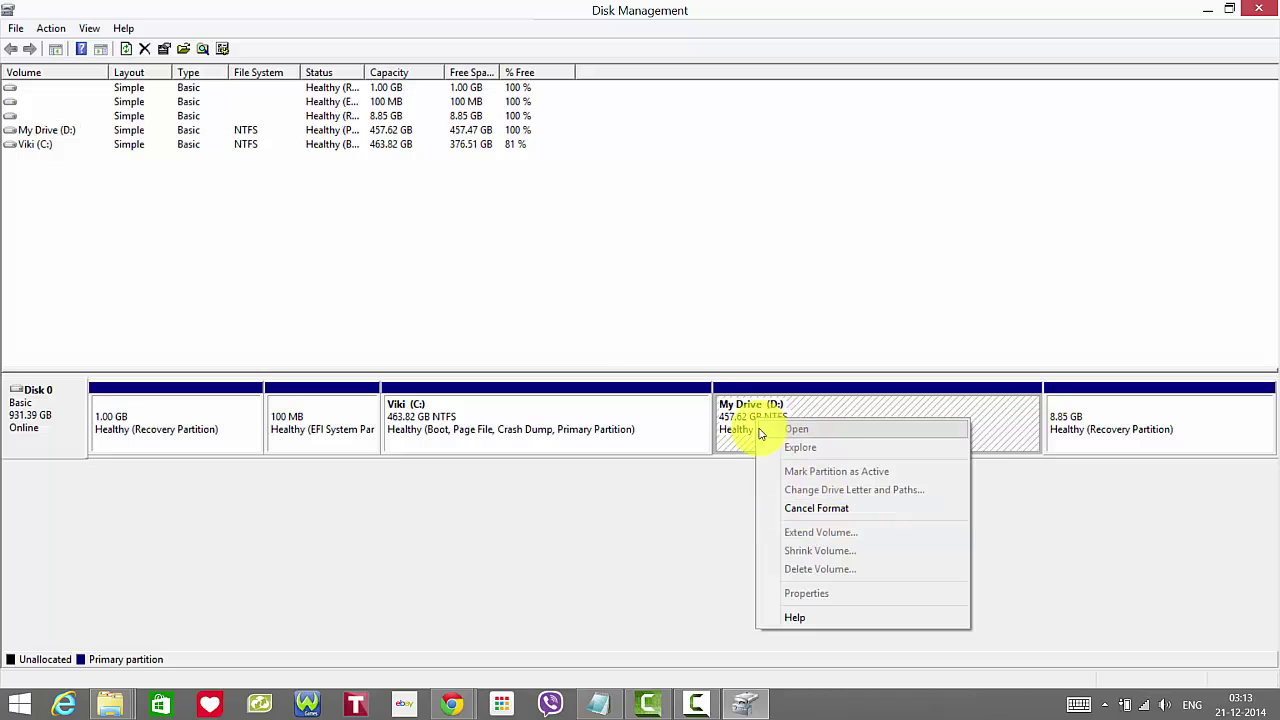
pyautogui.click(589, 337)
pyautogui.rightClick(736, 415)
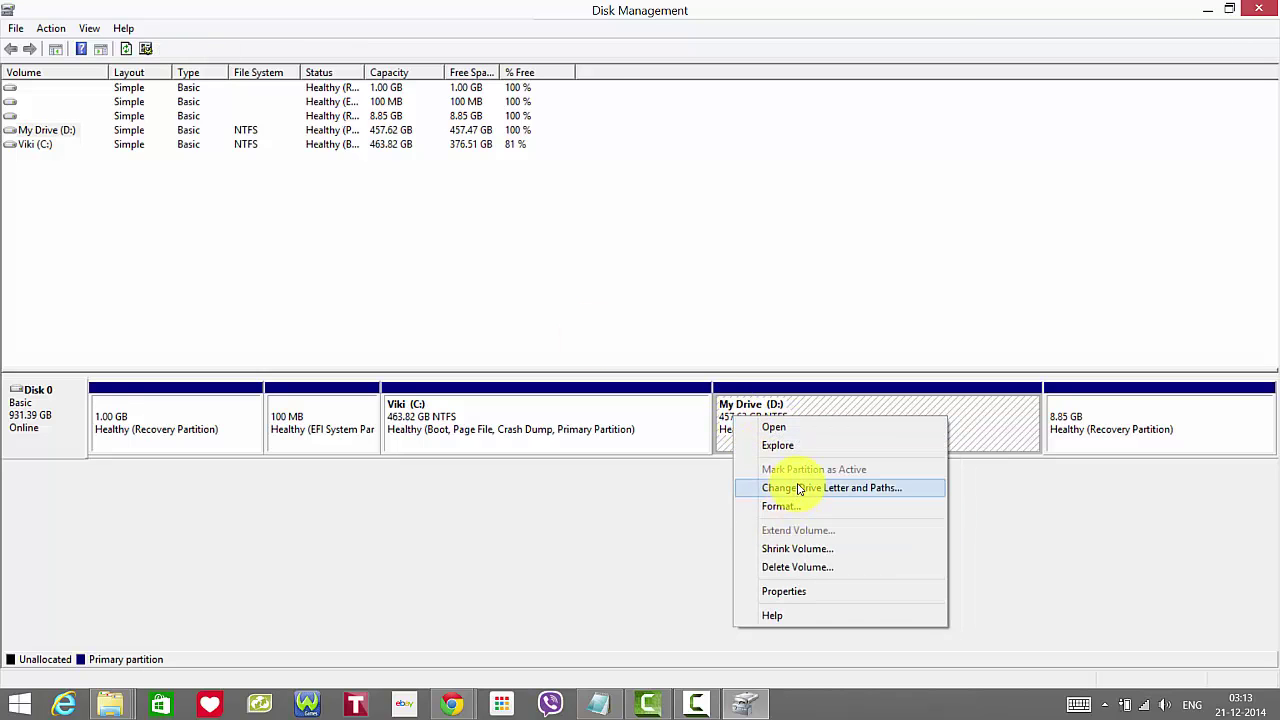
pyautogui.click(808, 566)
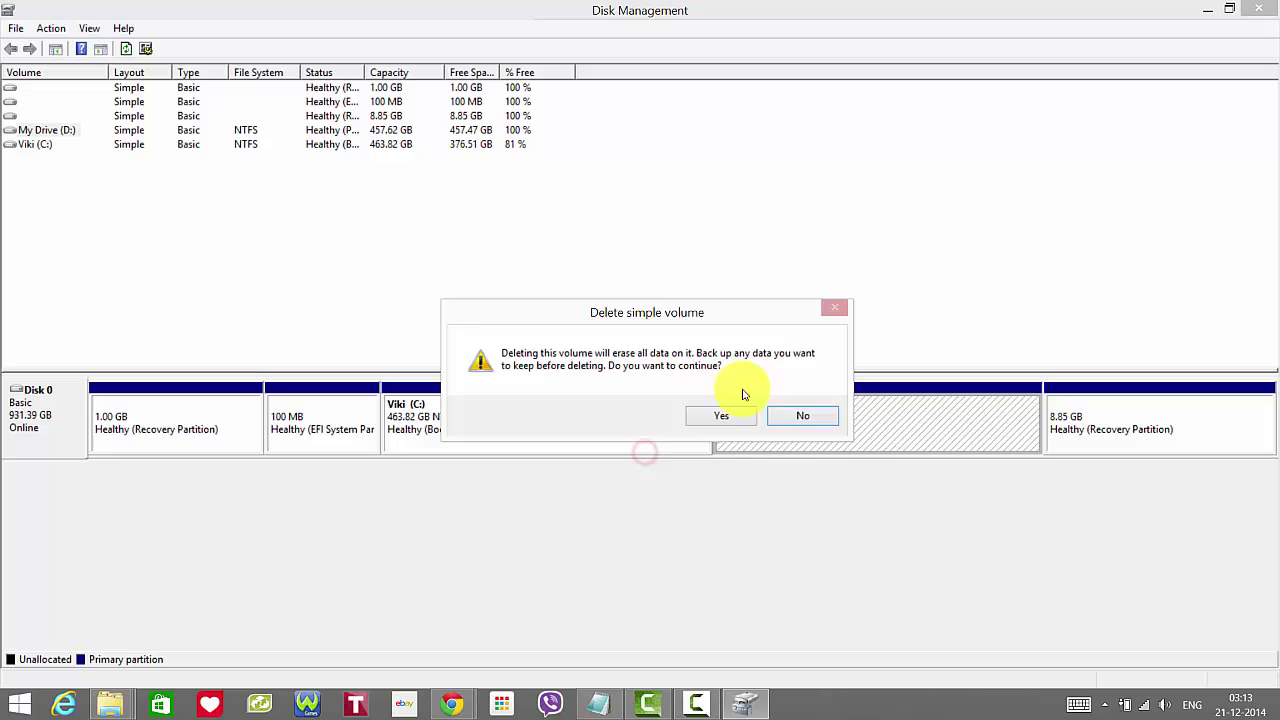
pyautogui.click(722, 416)
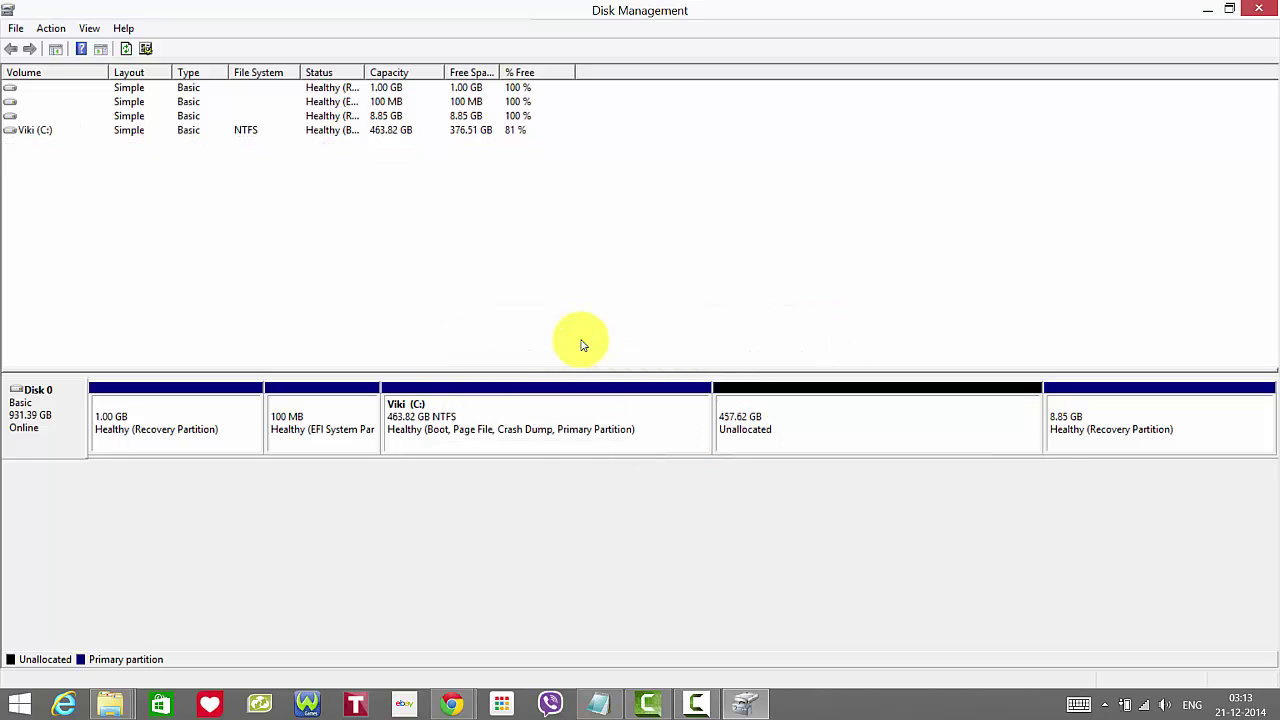
# Step: Extend C: with all 468602 MB of unallocated space, restoring it to 921.44 GB
pyautogui.hotkey('shift', 'F10')
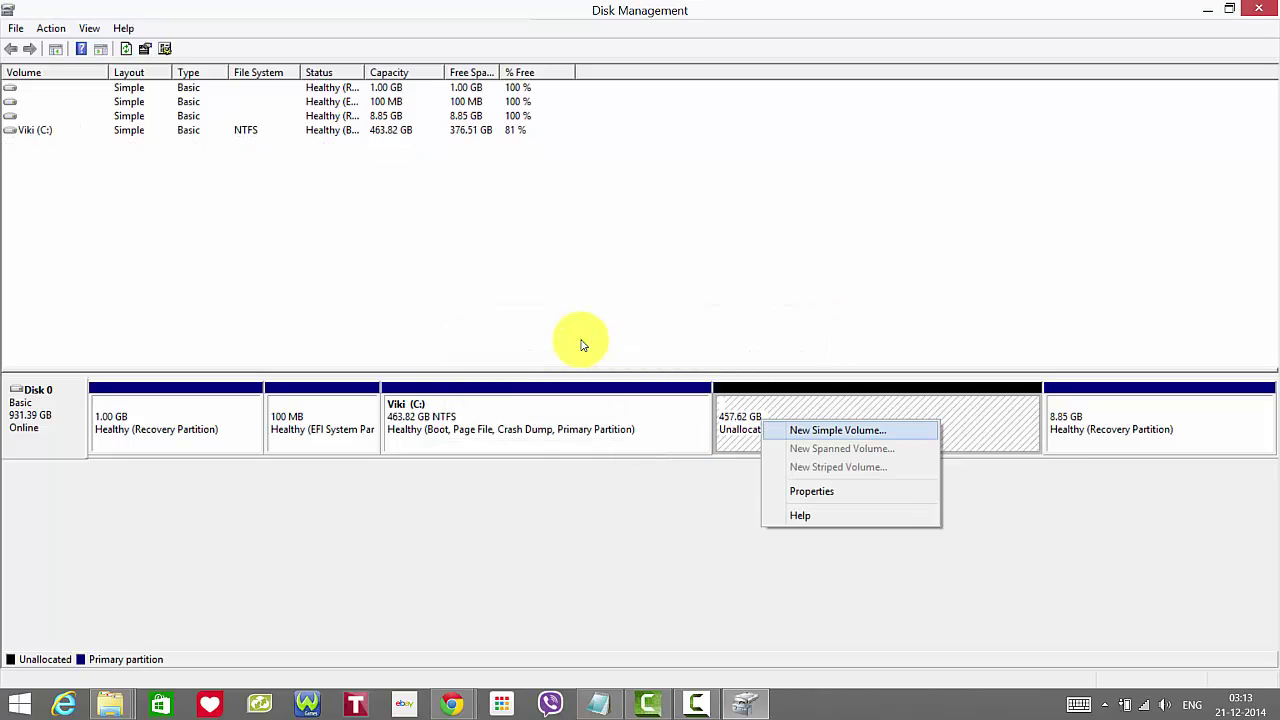
pyautogui.press('Up')
pyautogui.click(844, 436)
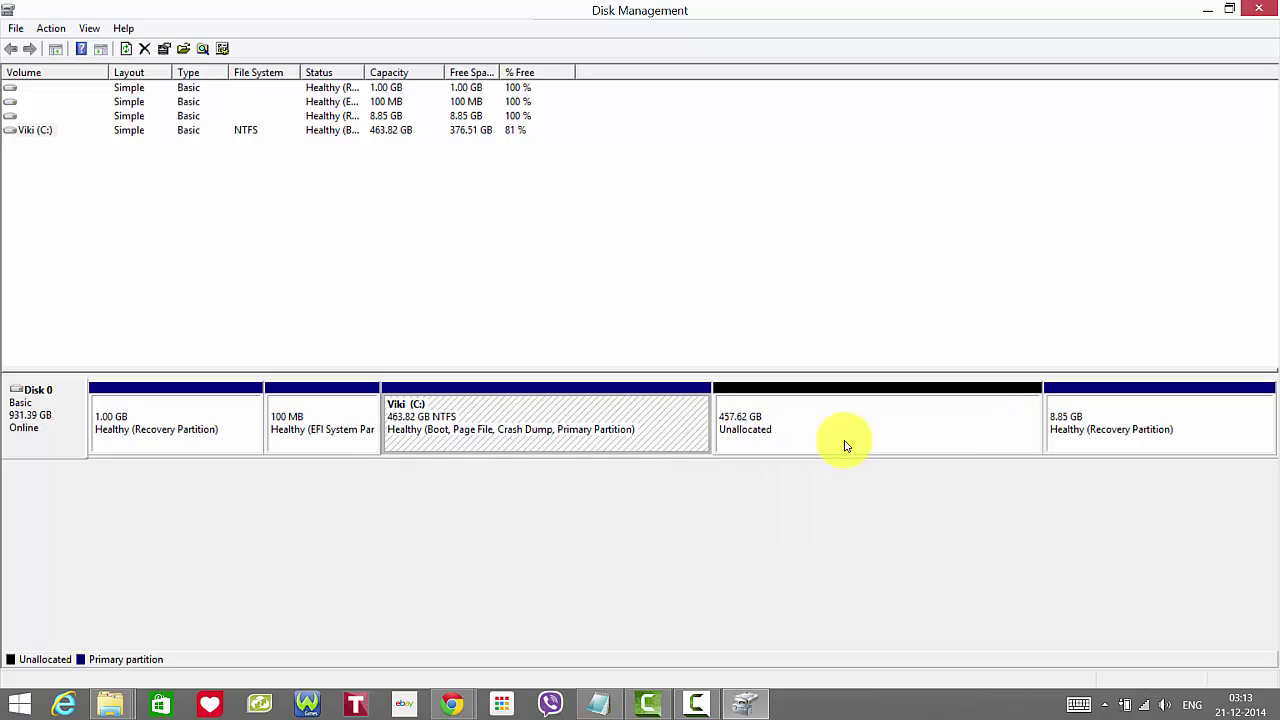
pyautogui.hotkey('shift', 'F10')
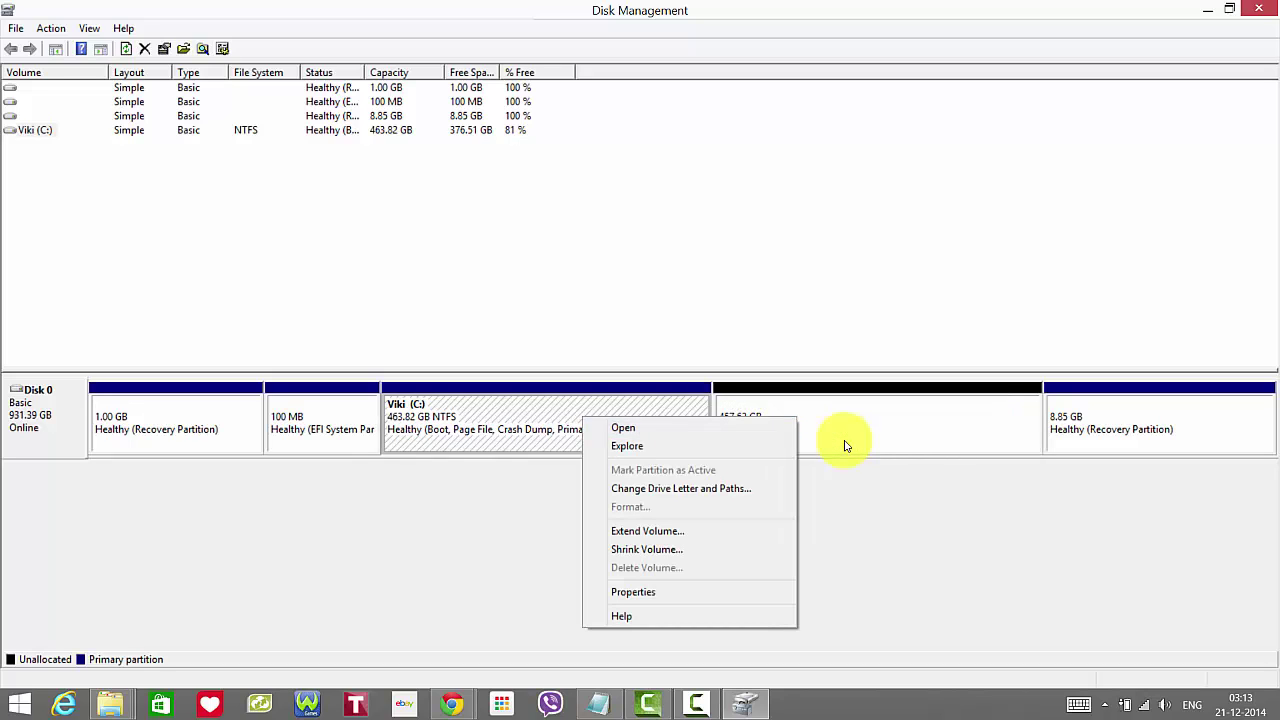
pyautogui.press('Escape')
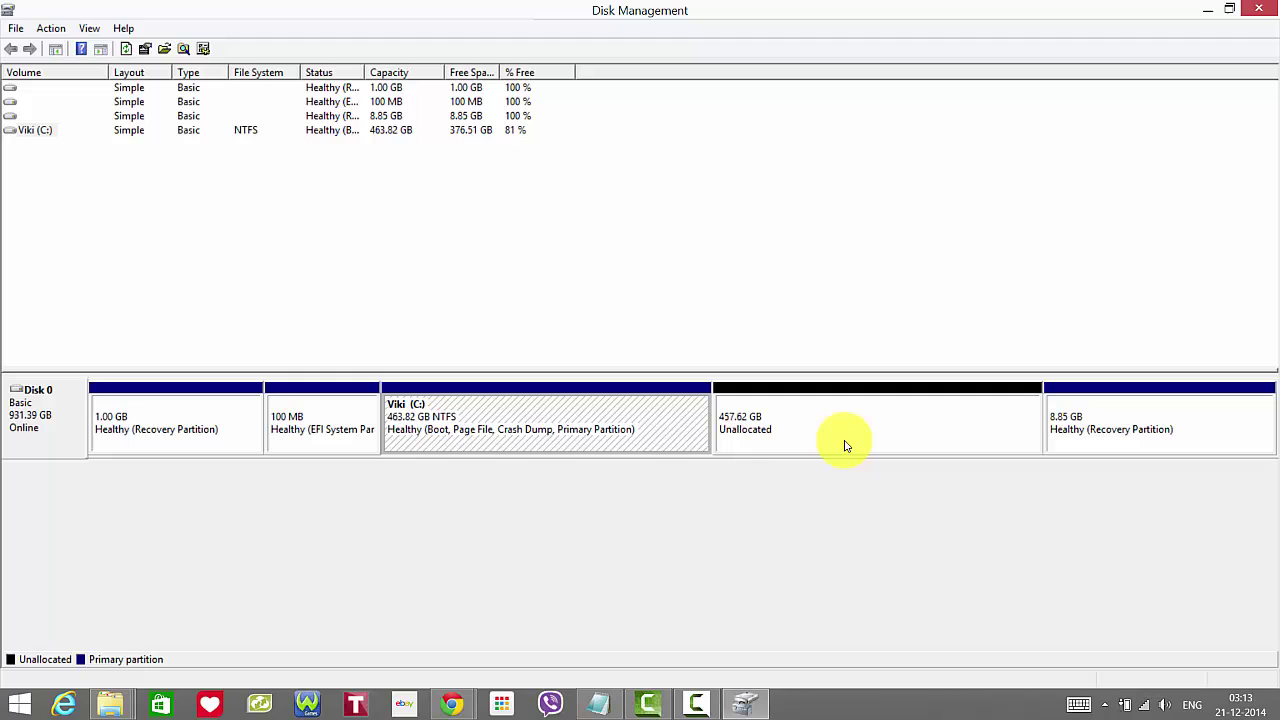
pyautogui.hotkey('shift', 'F10')
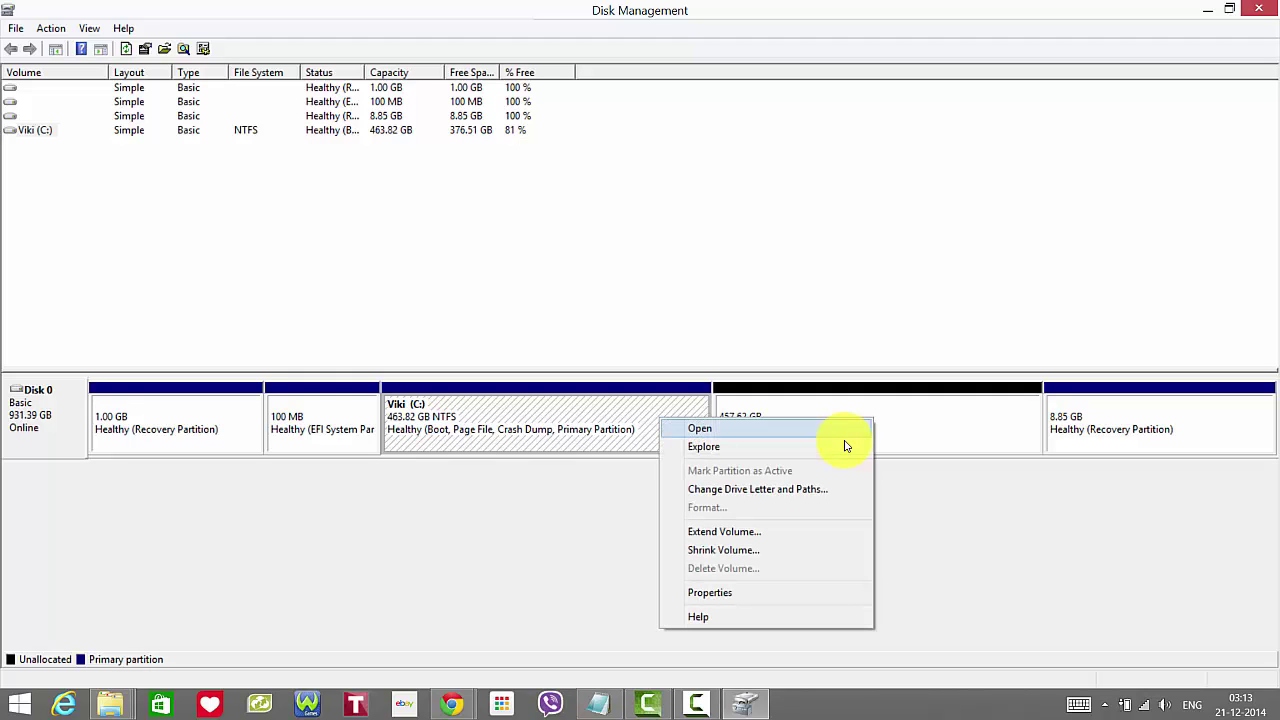
pyautogui.press('Down')
pyautogui.press('Down')
pyautogui.press('Down')
pyautogui.press('Return')
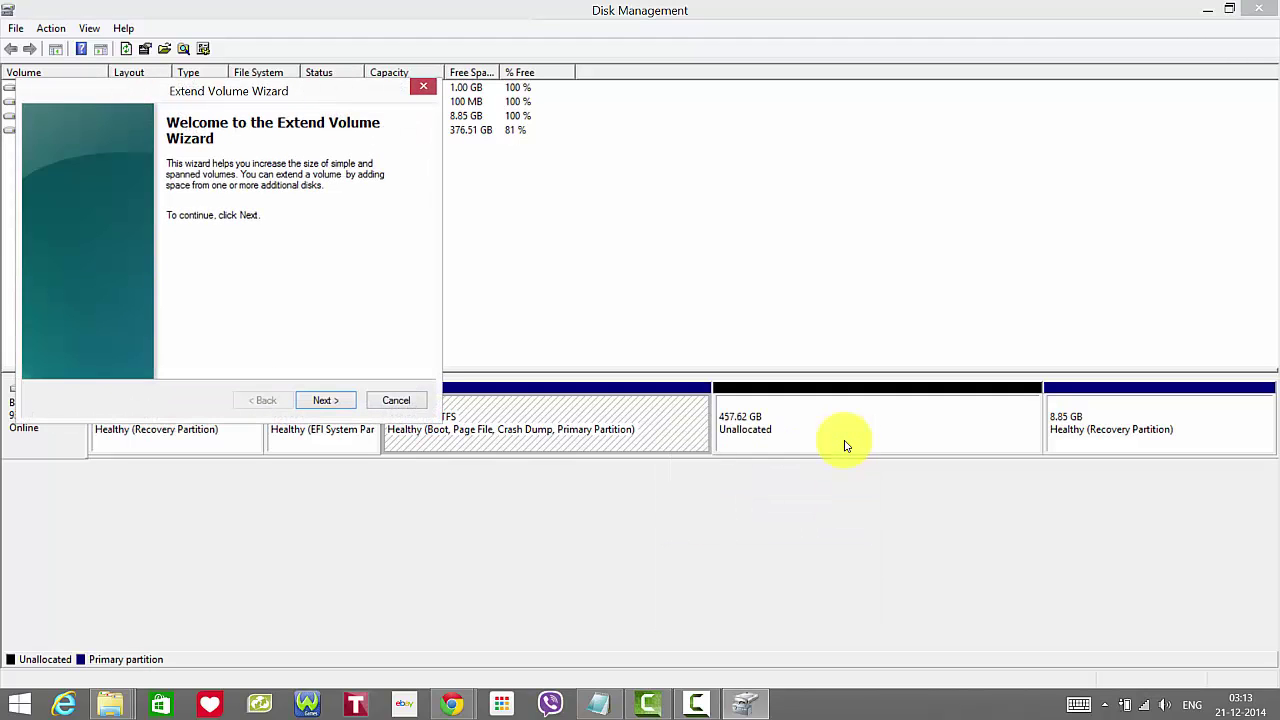
pyautogui.press('Return')
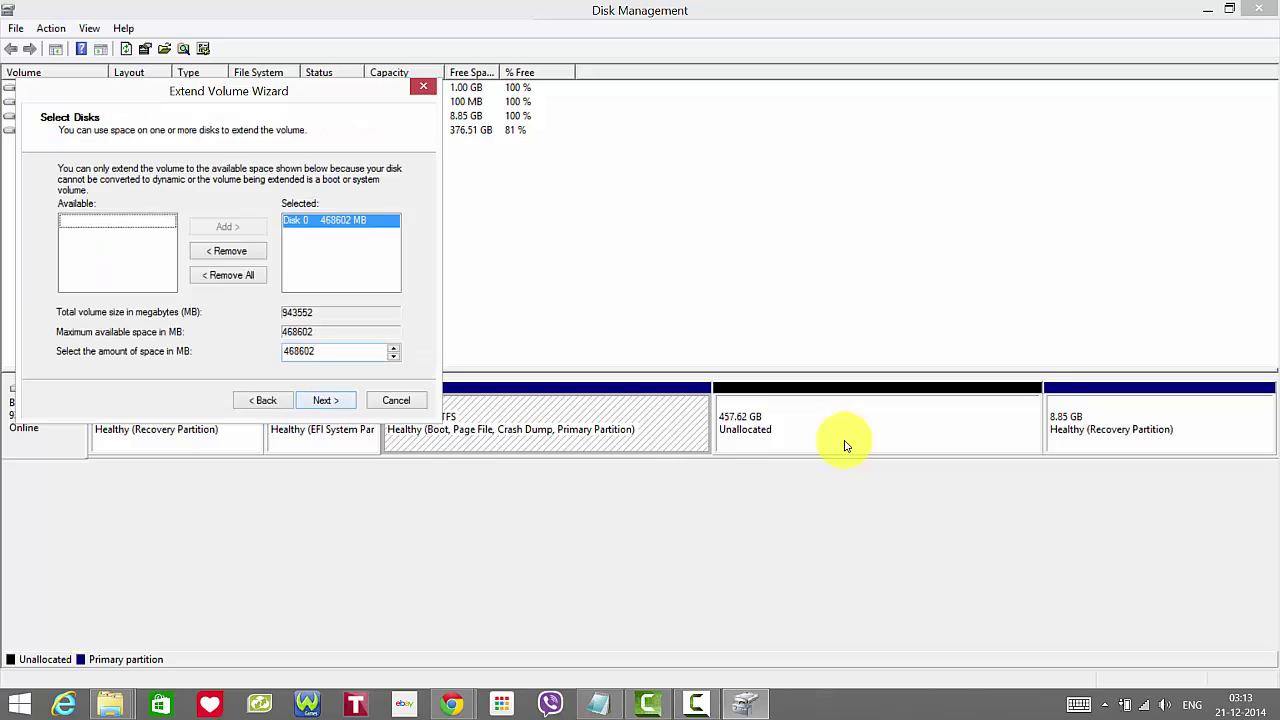
pyautogui.press('Return')
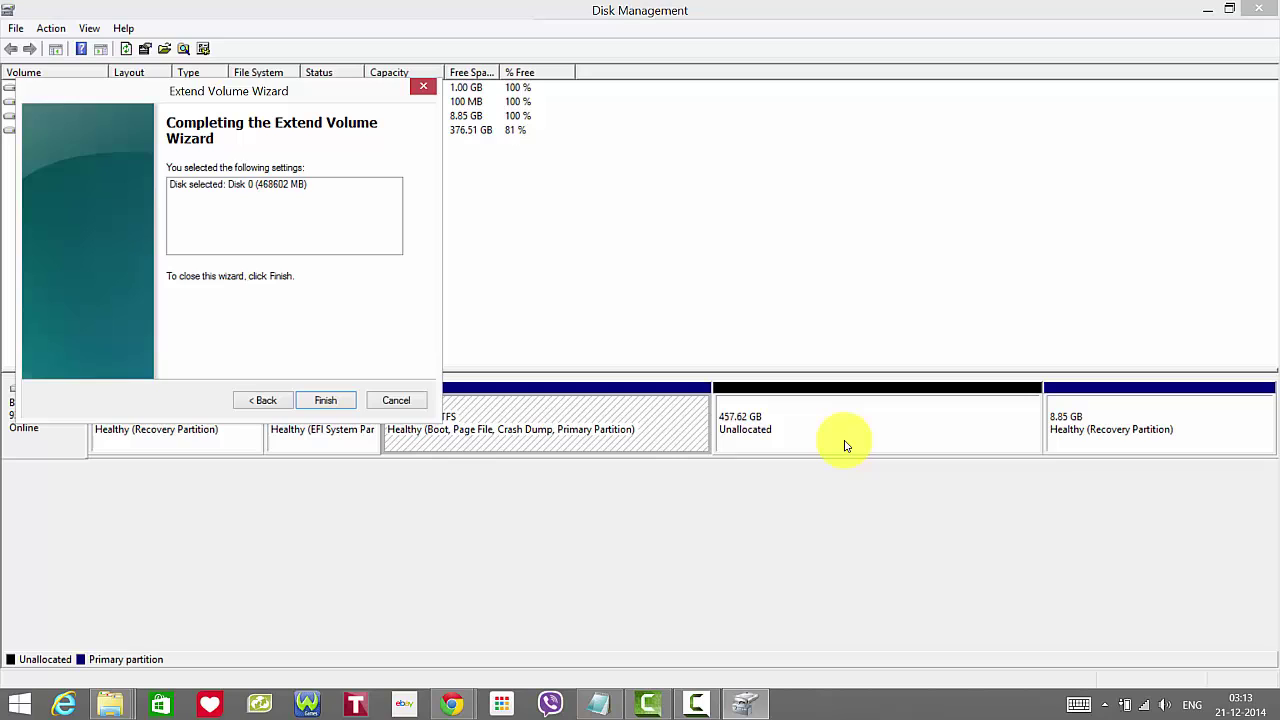
pyautogui.press('Return')
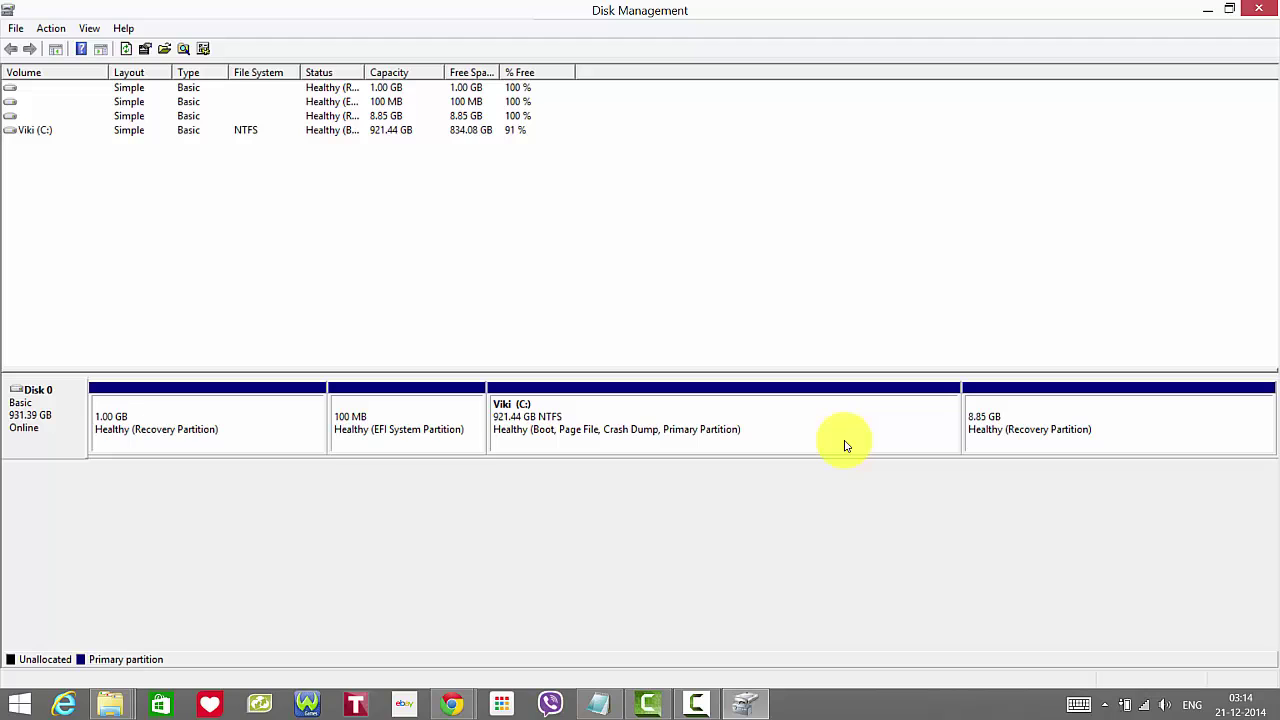
pyautogui.rightClick(845, 446)
pyautogui.press('Escape')
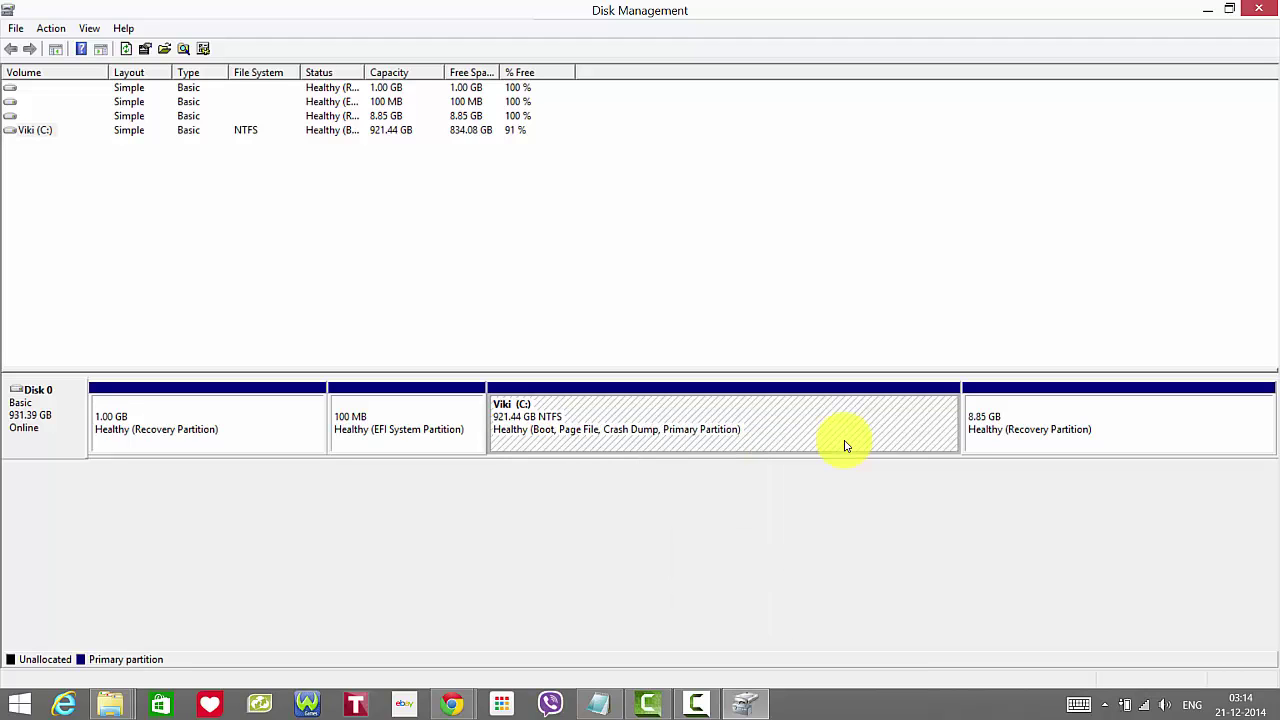